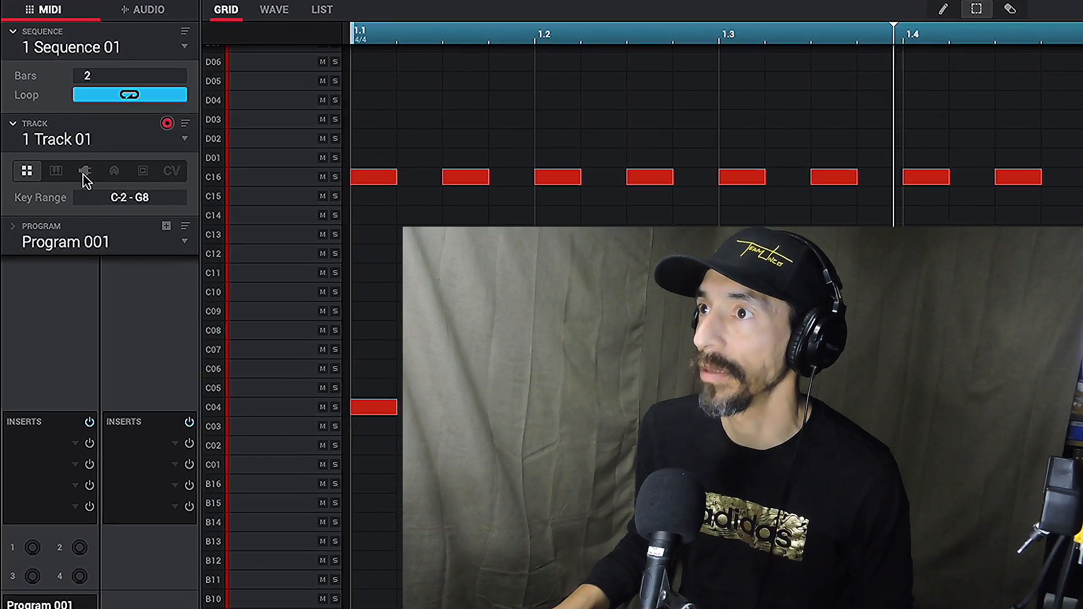
Step: Change Track 01 to a plugin track, briefly comparing it with the keygroup type
{"action": "left_click", "coordinate": [85, 180]}
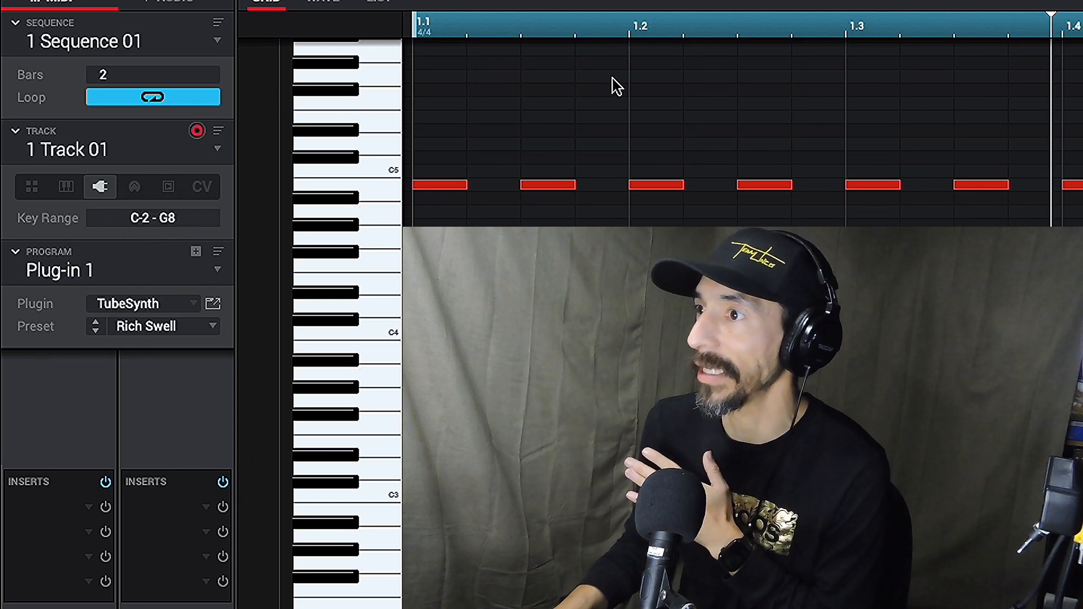
{"action": "left_click", "coordinate": [71, 189]}
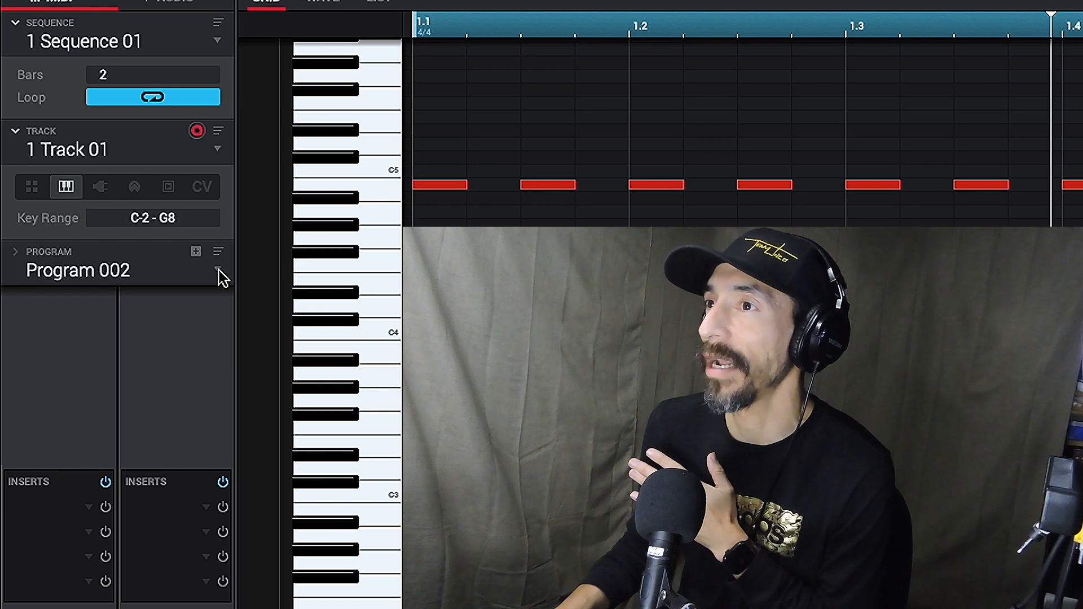
{"action": "left_click", "coordinate": [101, 188]}
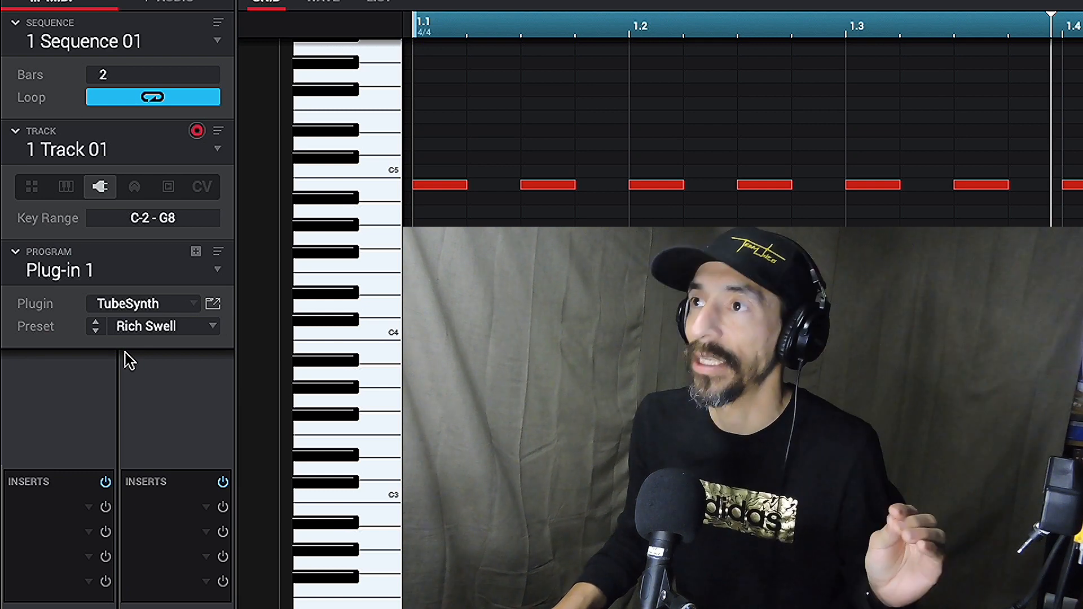
Step: Rename Track 01 as T Synth
{"action": "double_click", "coordinate": [113, 150]}
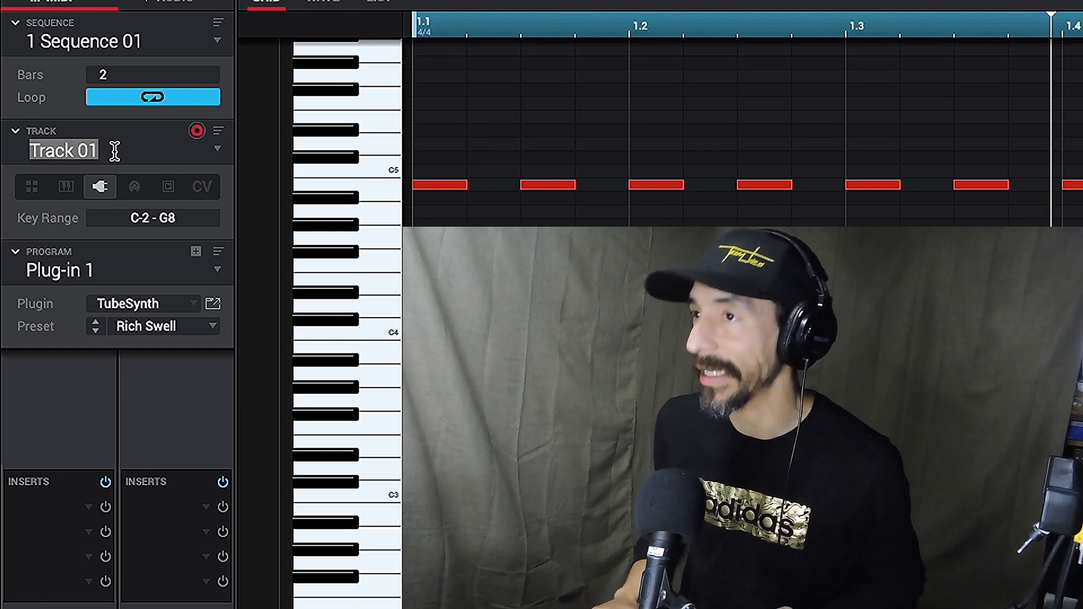
{"action": "key", "text": "BackSpace"}
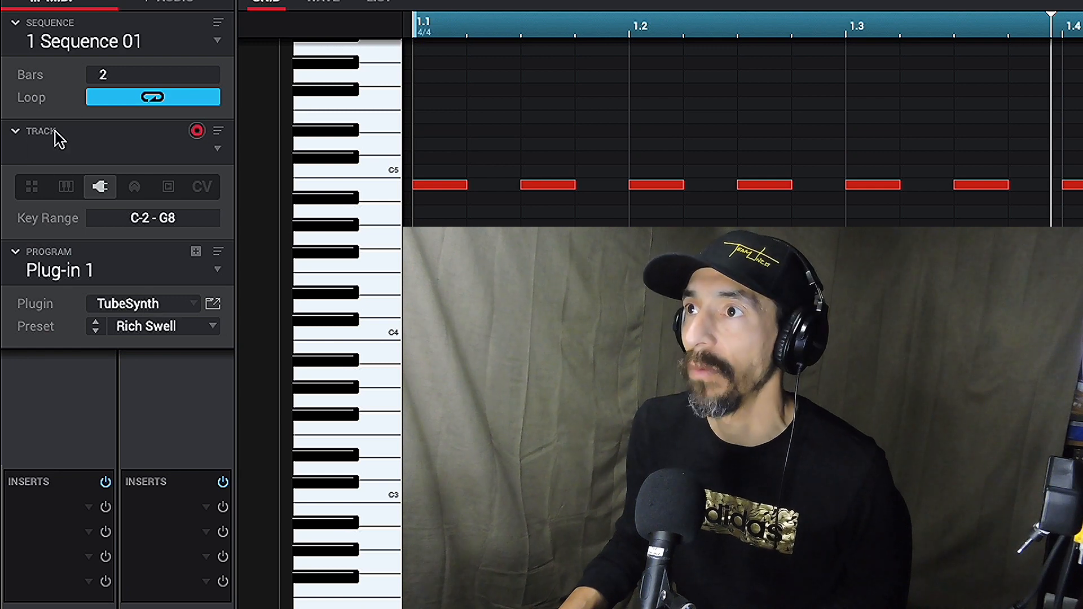
{"action": "type", "text": "T Synth"}
{"action": "key", "text": "Return"}
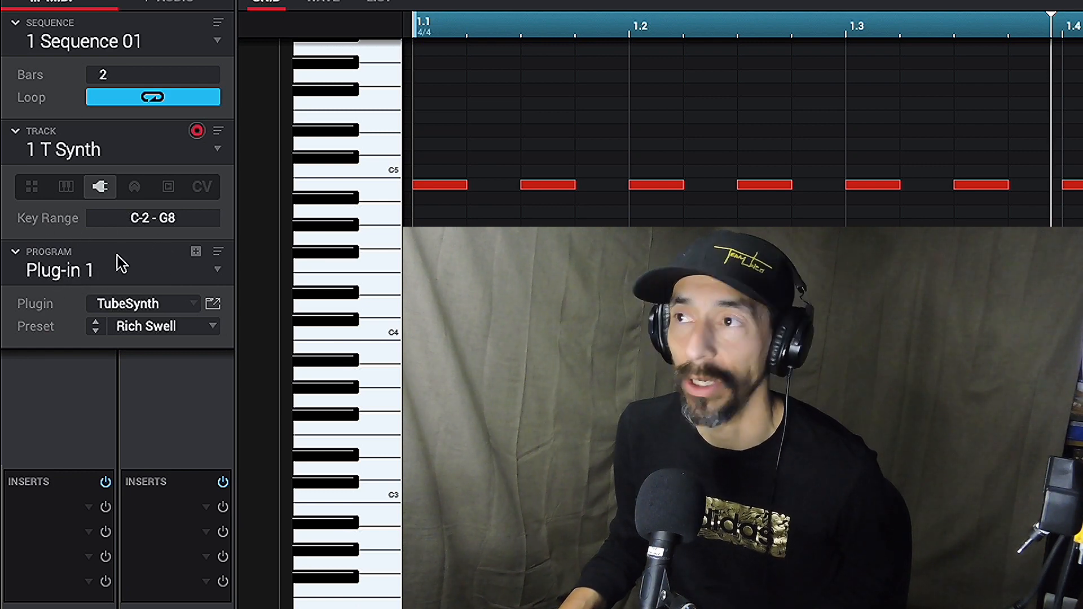
Step: Rename the track's plugin program as T synth
{"action": "double_click", "coordinate": [93, 274]}
{"action": "key", "text": "BackSpace"}
{"action": "type", "text": "T synth"}
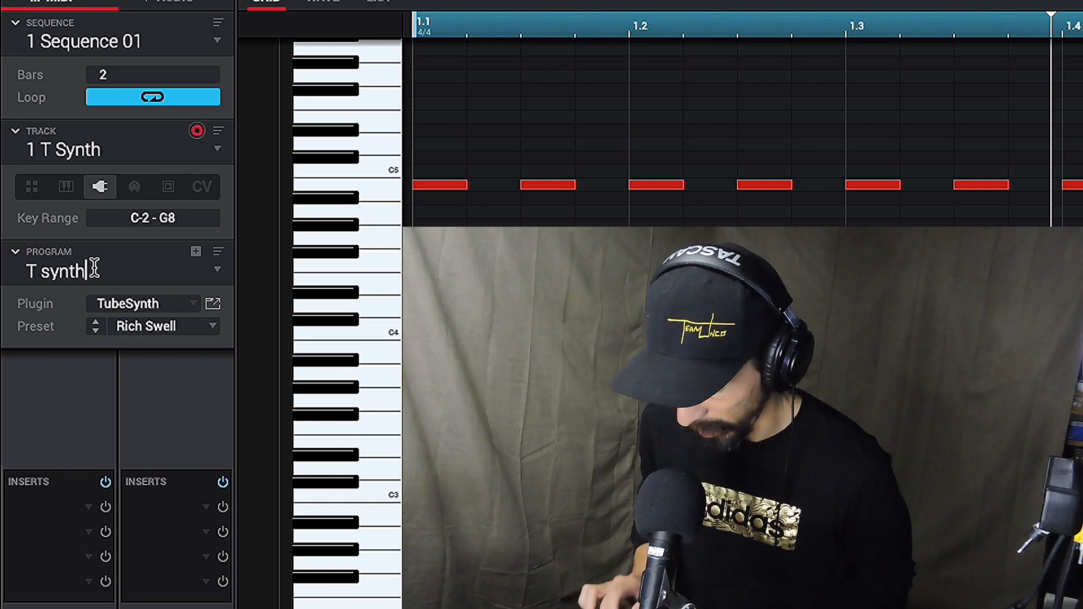
{"action": "key", "text": "Return"}
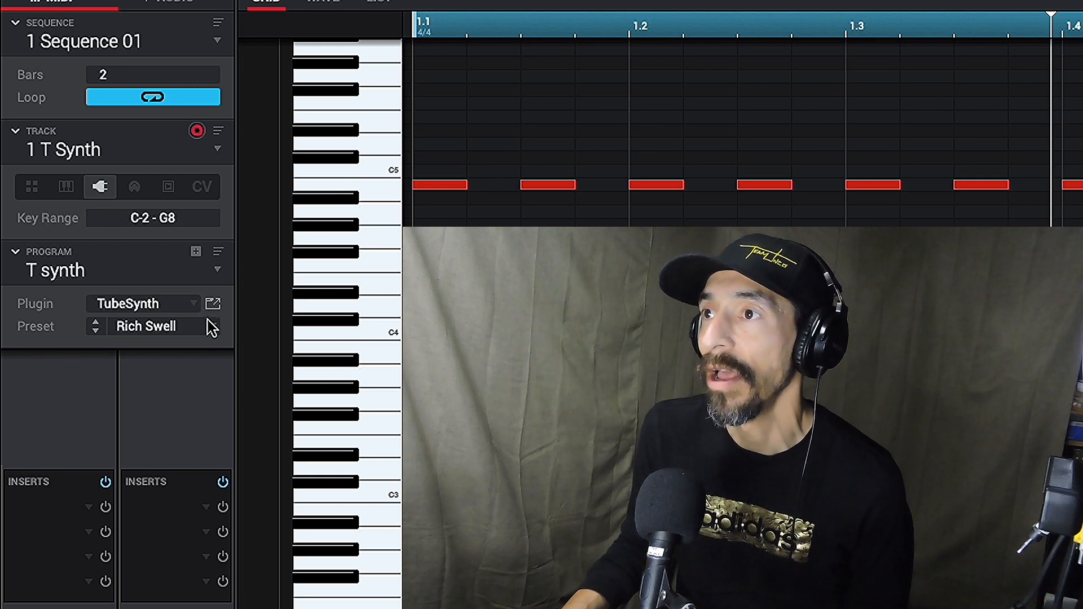
Step: Look through the available MPC plugins and inspect the controls in TubeSynth's own window
{"action": "left_click", "coordinate": [195, 304]}
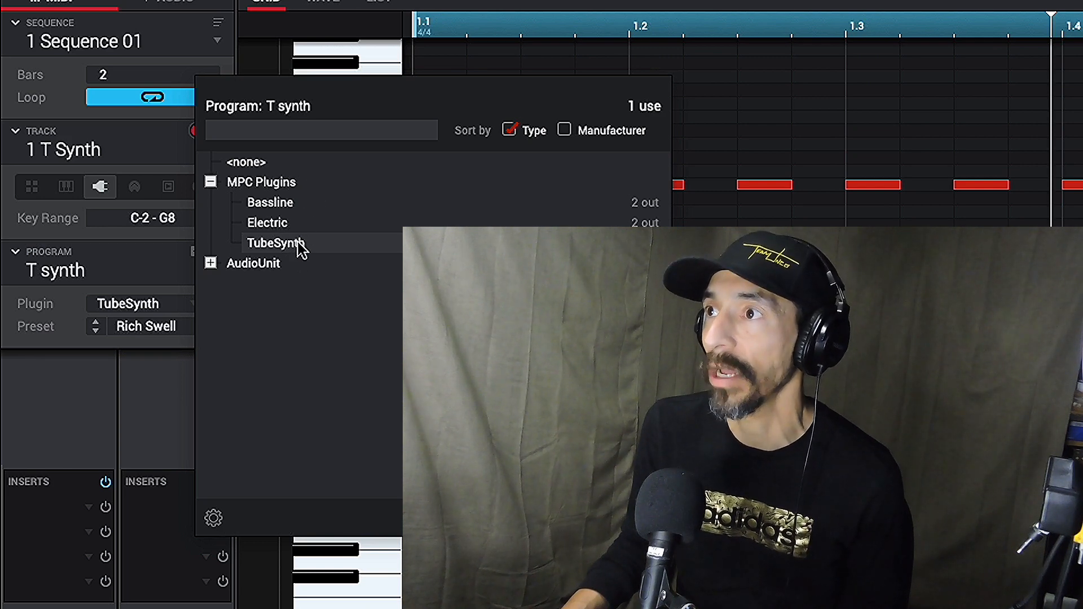
{"action": "key", "text": "Escape"}
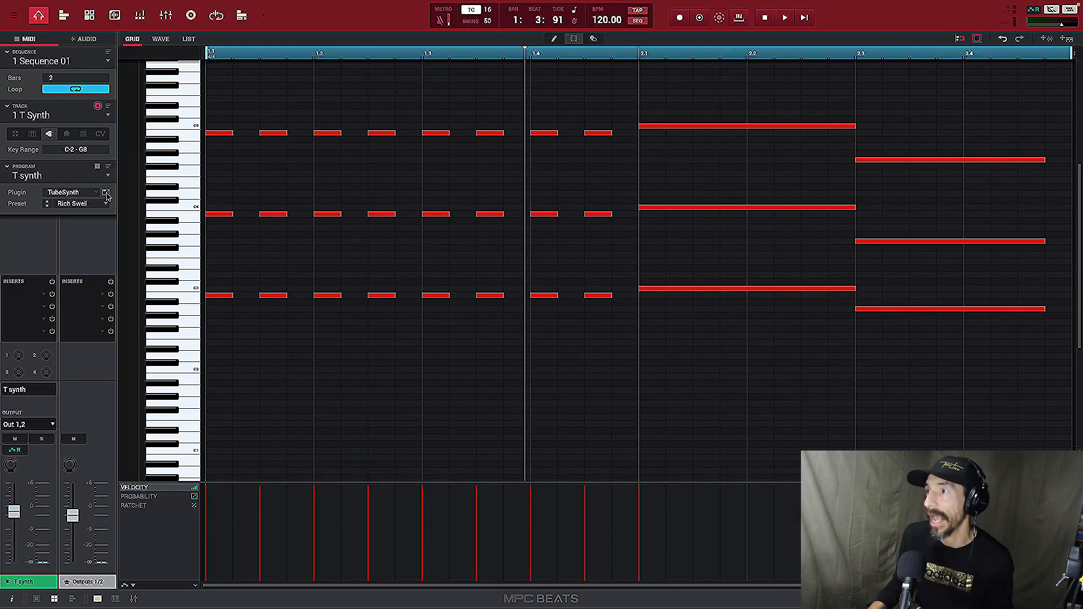
{"action": "left_click", "coordinate": [134, 213]}
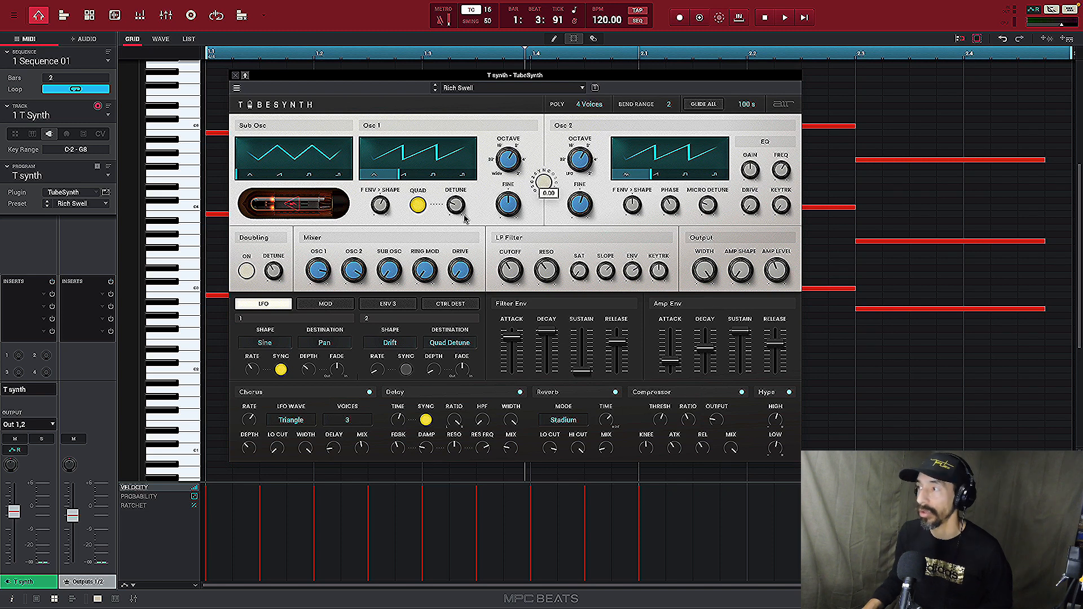
{"action": "left_click", "coordinate": [234, 76]}
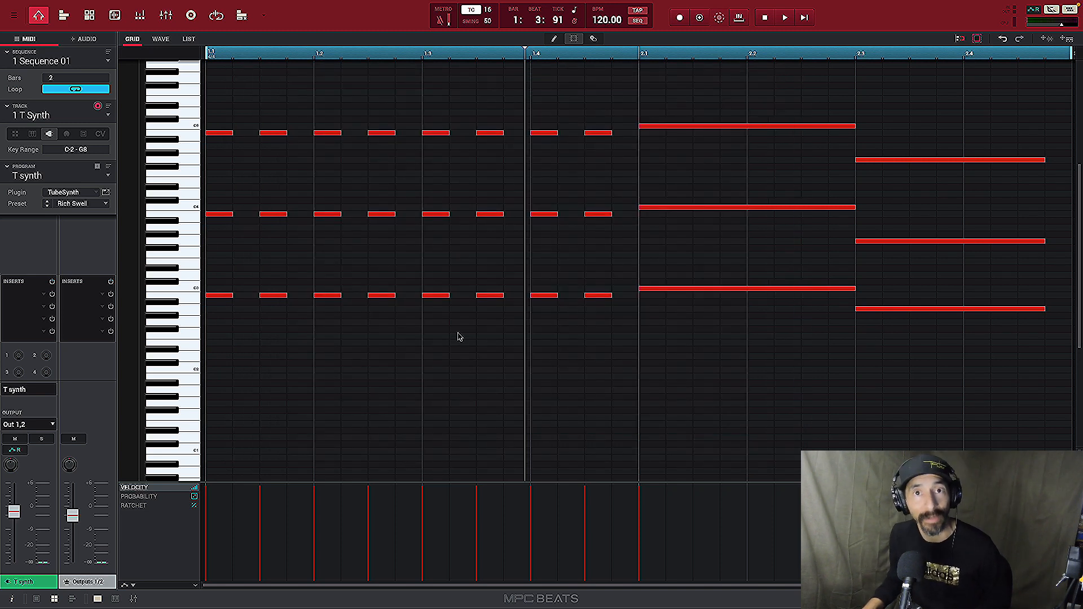
Step: Play the sequence to hear TubeSynth's Rich Swell preset
{"action": "key", "text": "space"}
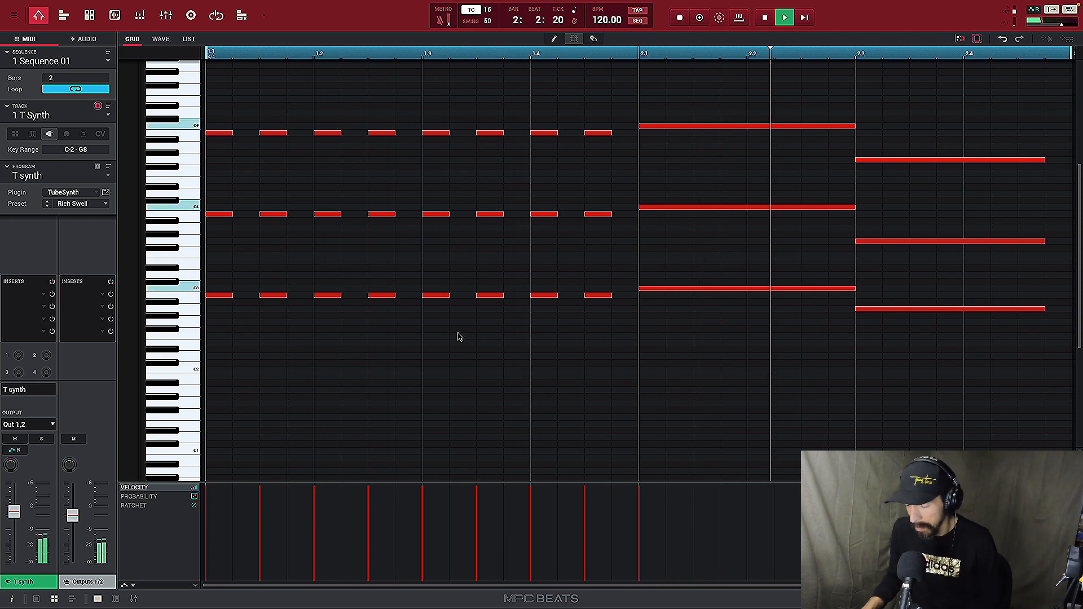
{"action": "key", "text": "space"}
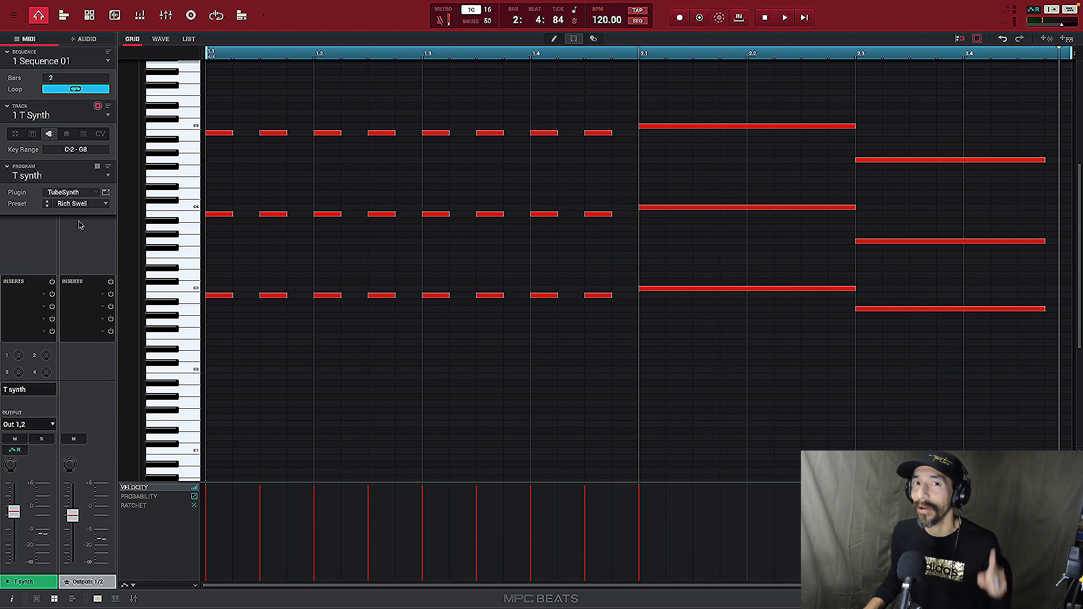
Step: Load the Needles preset from TubeSynth's Lead category and play the sequence with it
{"action": "left_click", "coordinate": [106, 204]}
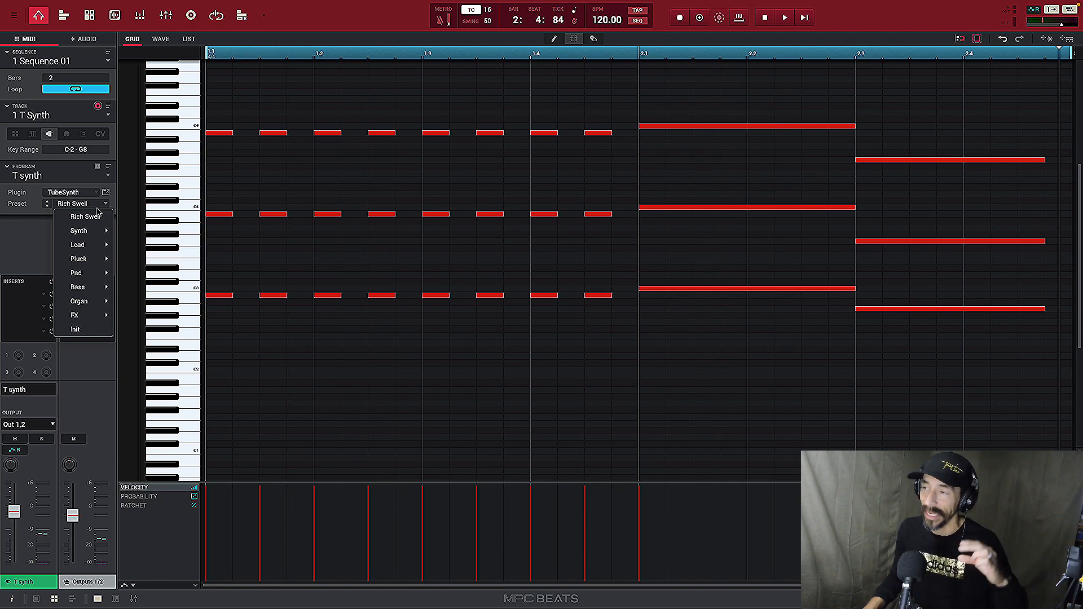
{"action": "mouse_move", "coordinate": [92, 232]}
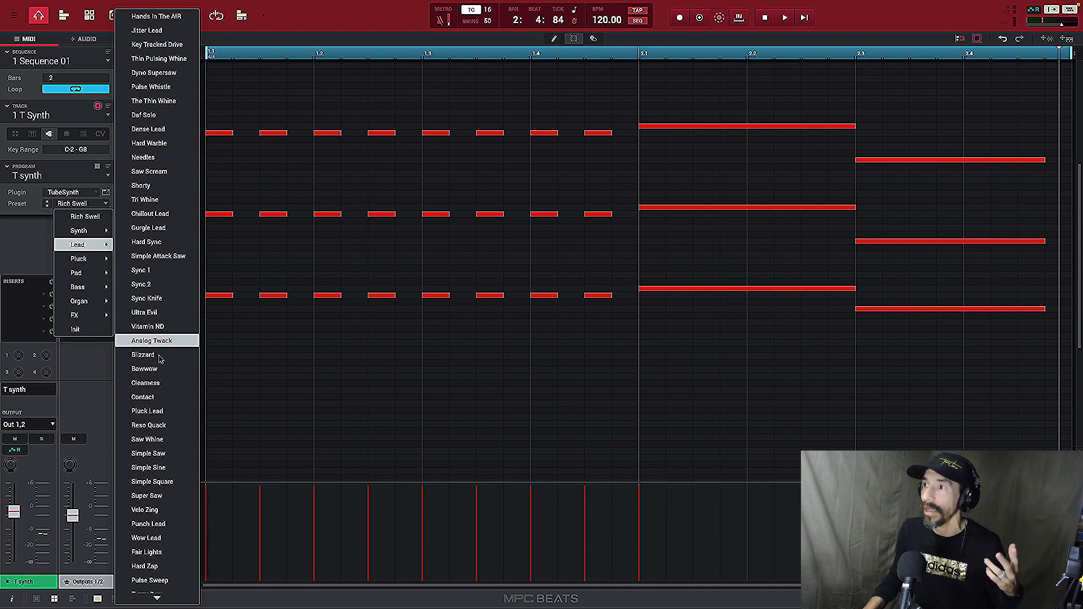
{"action": "left_click", "coordinate": [162, 160]}
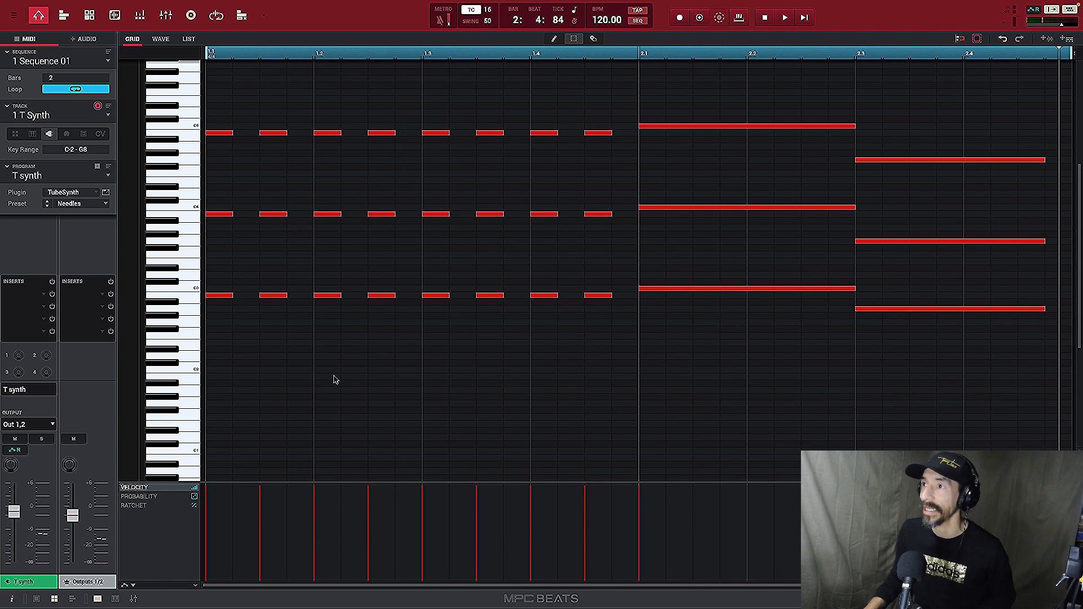
{"action": "key", "text": "space"}
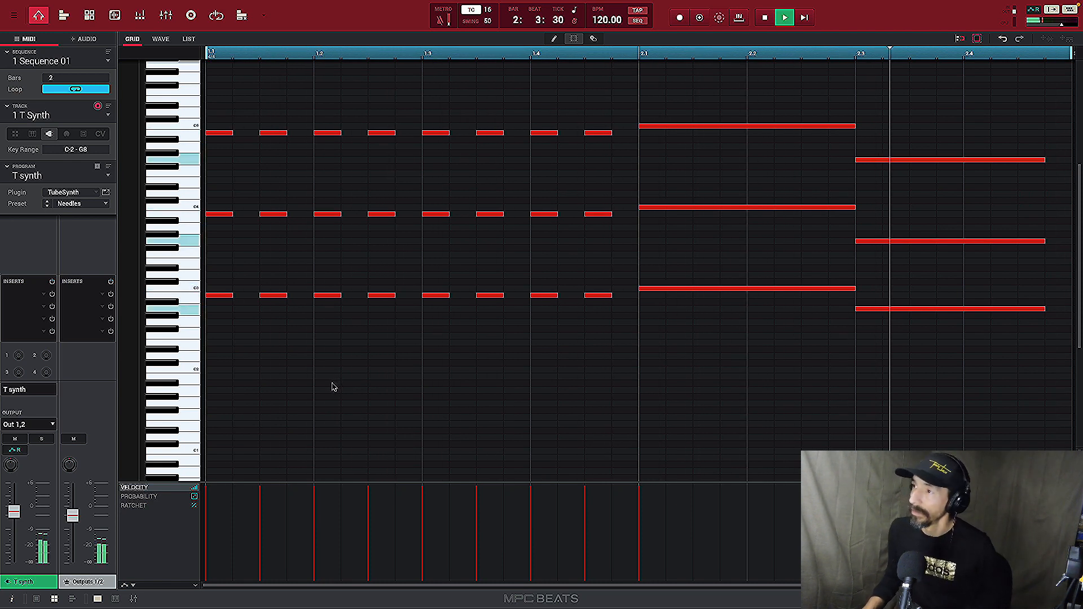
{"action": "key", "text": "space"}
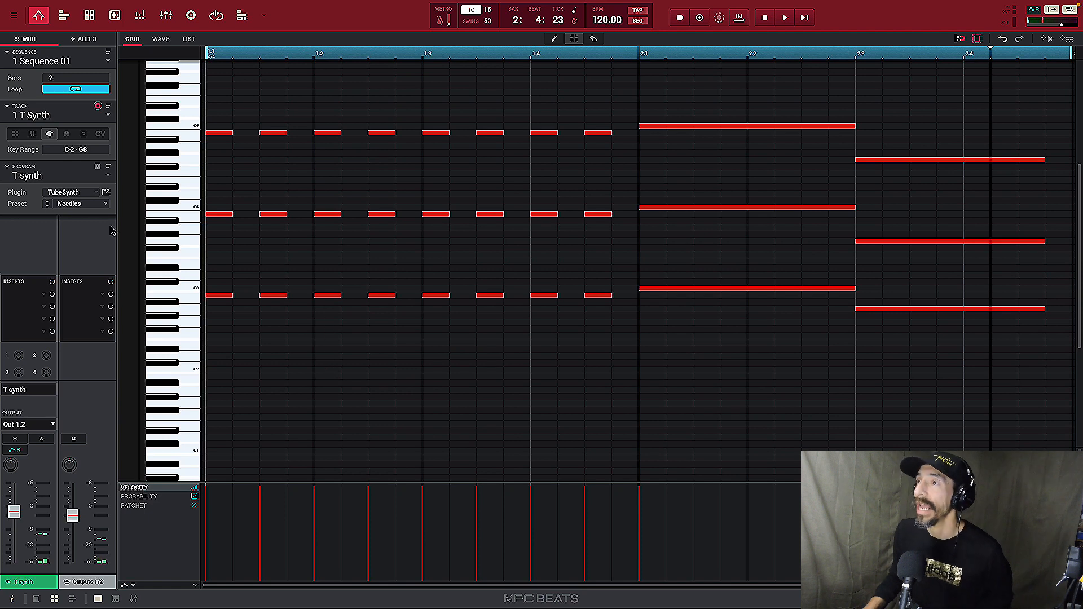
Step: Open the TubeSynth window, load the Simple Bass preset from the Bass category and play the sequence
{"action": "left_click", "coordinate": [106, 193]}
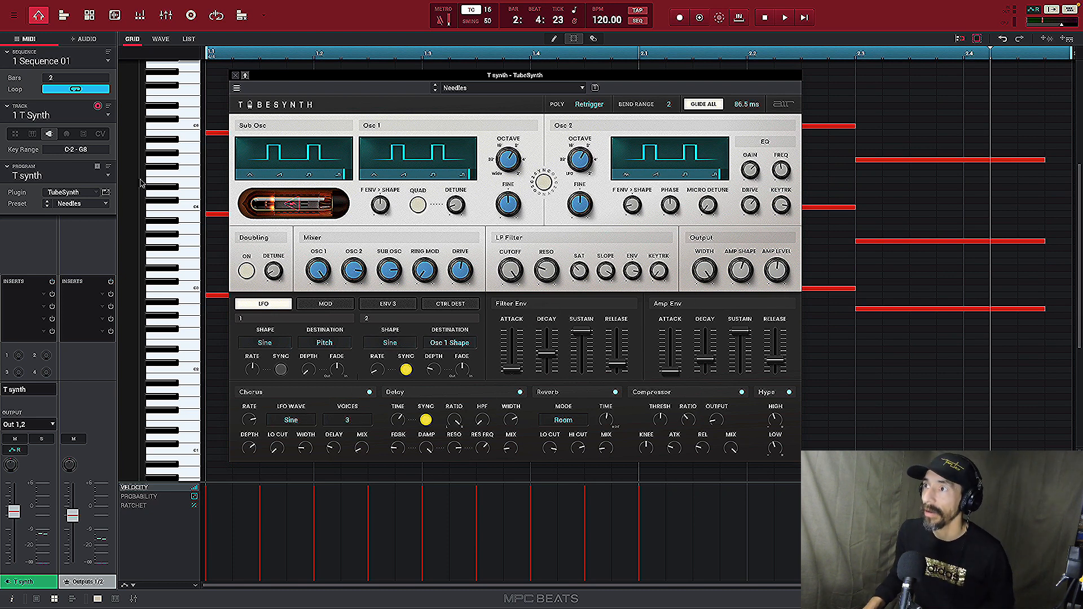
{"action": "left_click", "coordinate": [106, 206]}
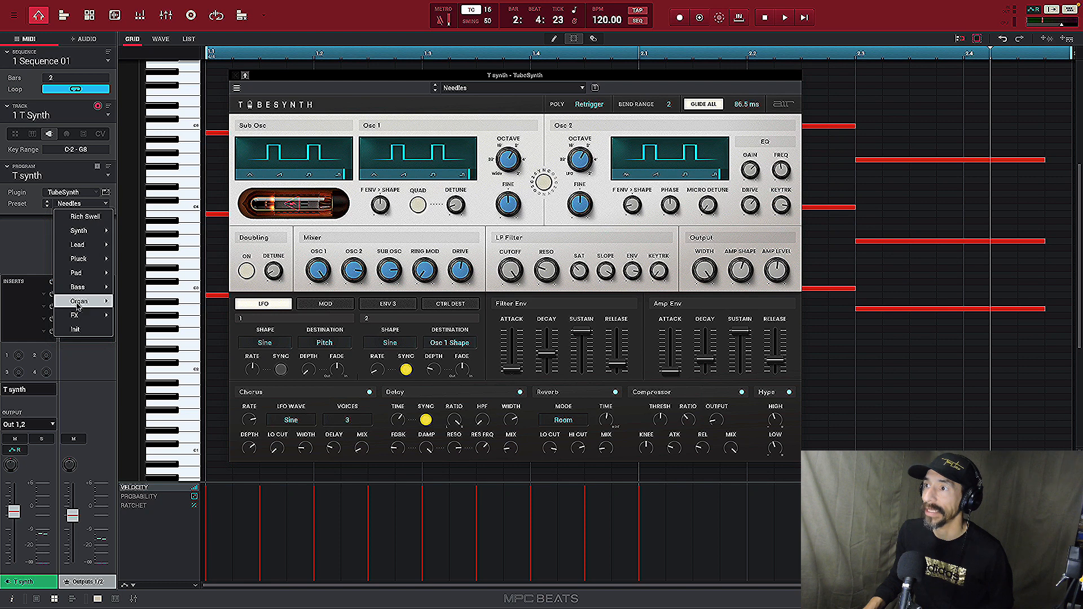
{"action": "mouse_move", "coordinate": [82, 291]}
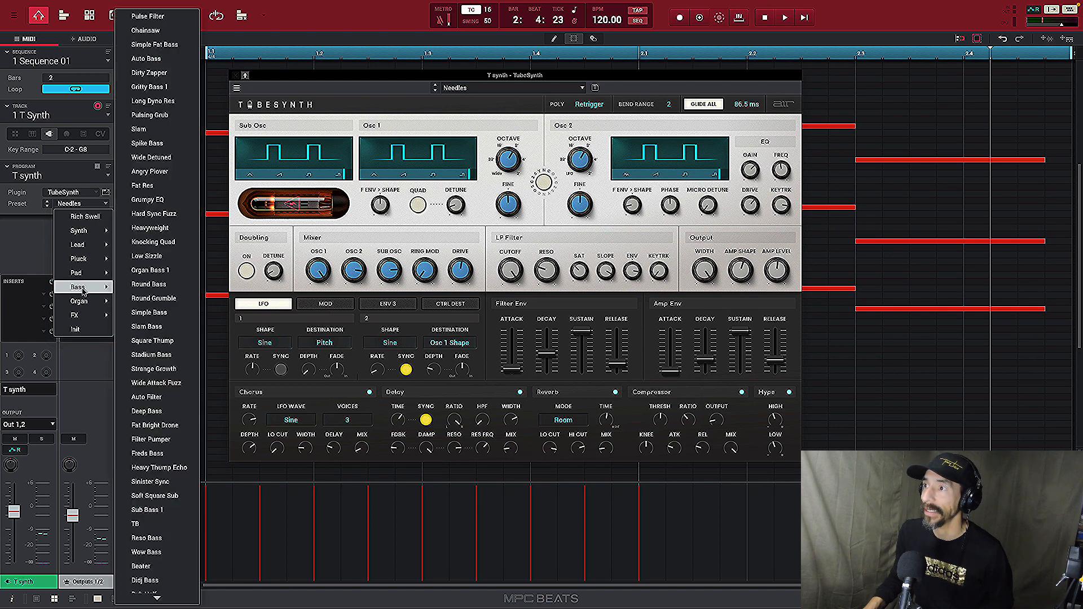
{"action": "left_click", "coordinate": [174, 320]}
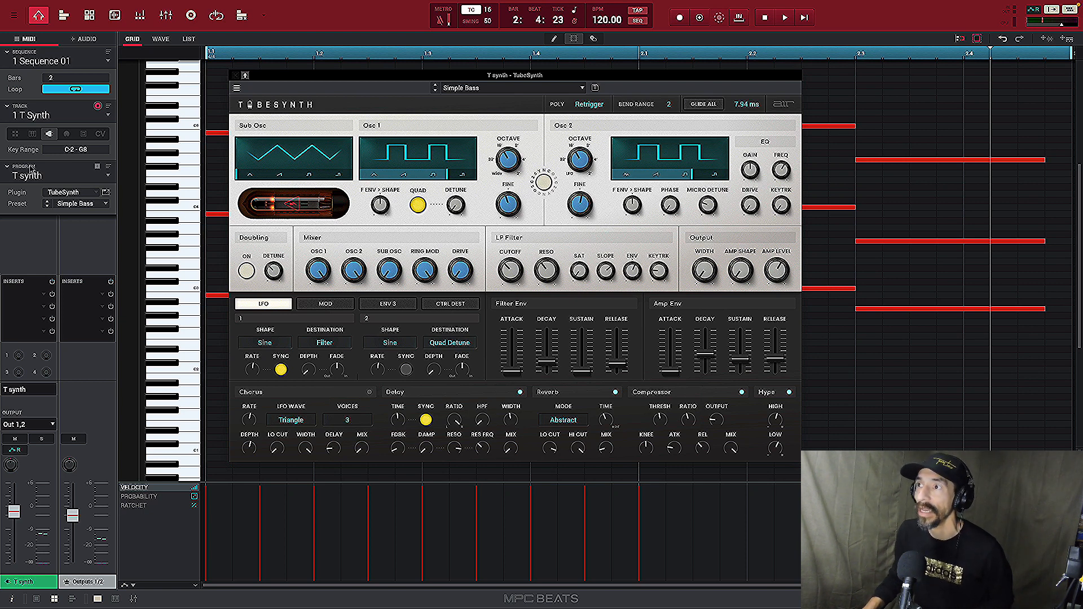
{"action": "key", "text": "space"}
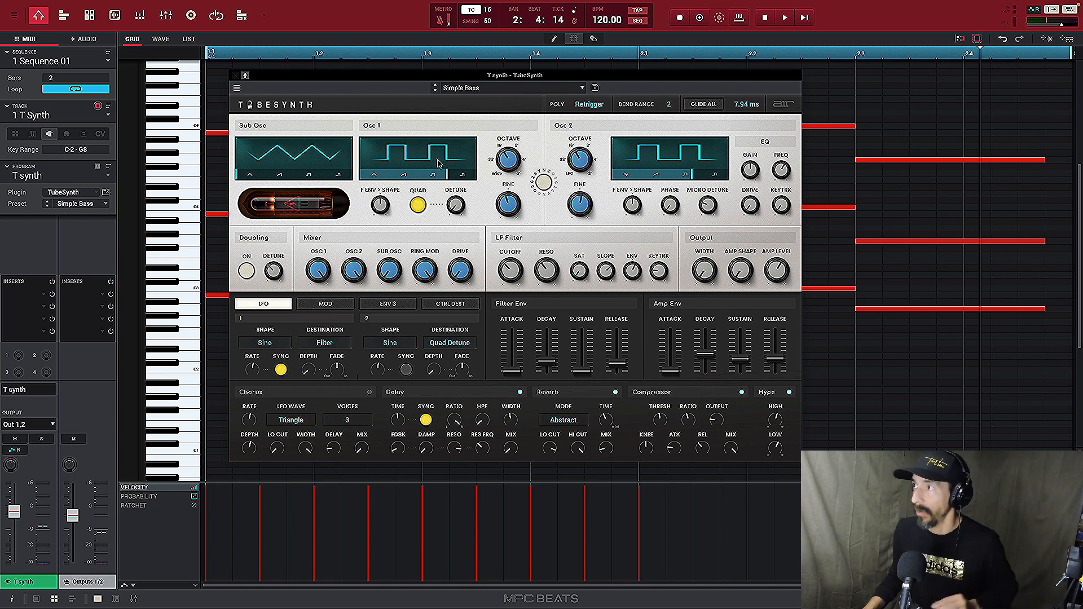
Step: Adjust the Osc 1 octave, play the sequence to hear the sound, and close the TubeSynth window
{"action": "mouse_move", "coordinate": [507, 160]}
{"action": "left_mouse_down"}
{"action": "mouse_move", "coordinate": [507, 130]}
{"action": "mouse_move", "coordinate": [503, 140]}
{"action": "left_mouse_up"}
{"action": "key", "text": "space"}
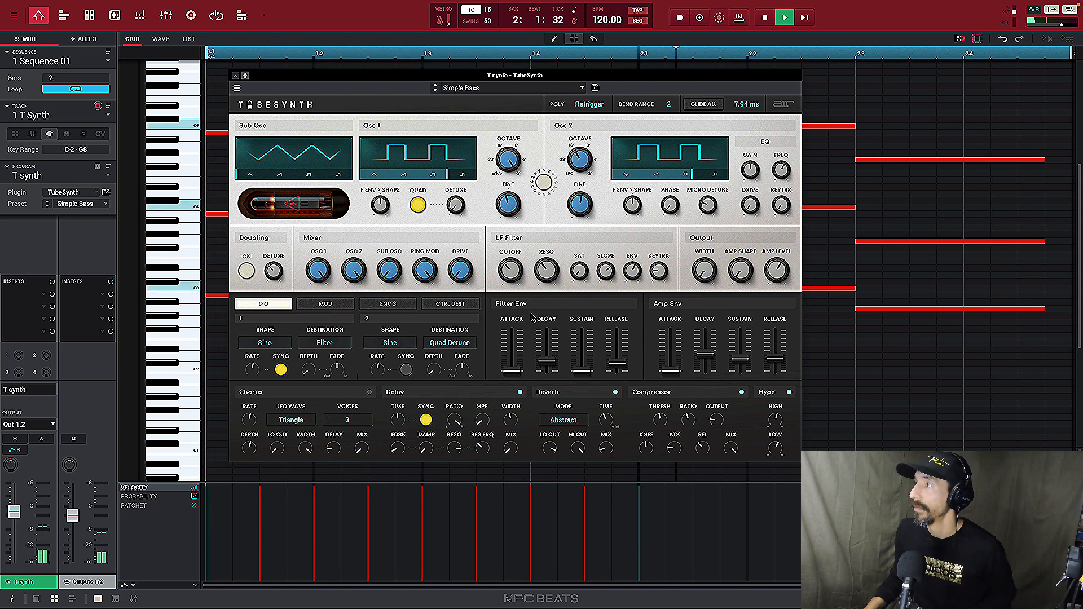
{"action": "key", "text": "space"}
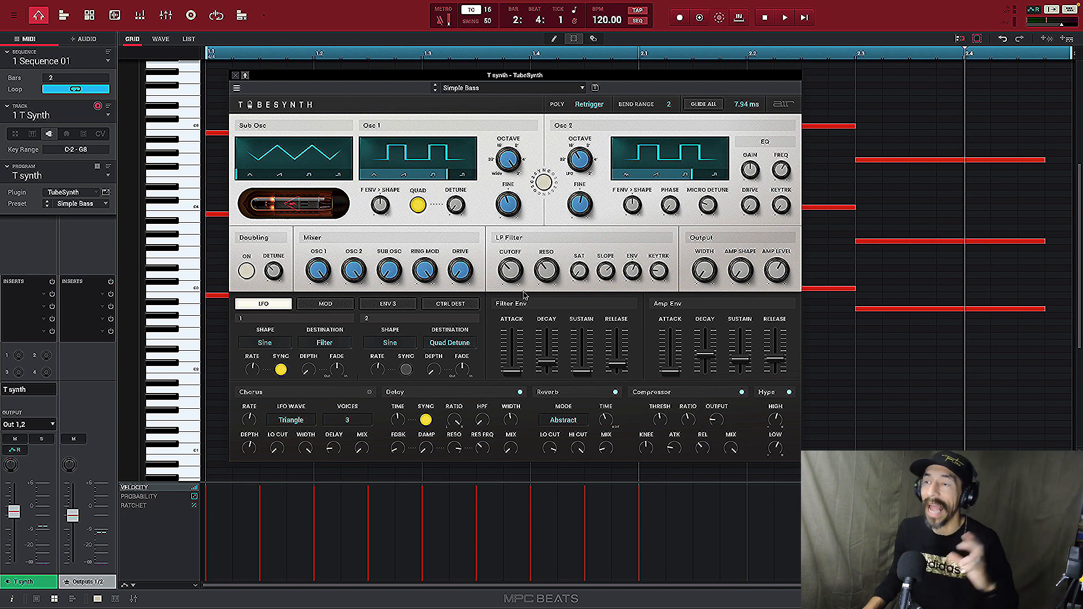
{"action": "left_click", "coordinate": [235, 76]}
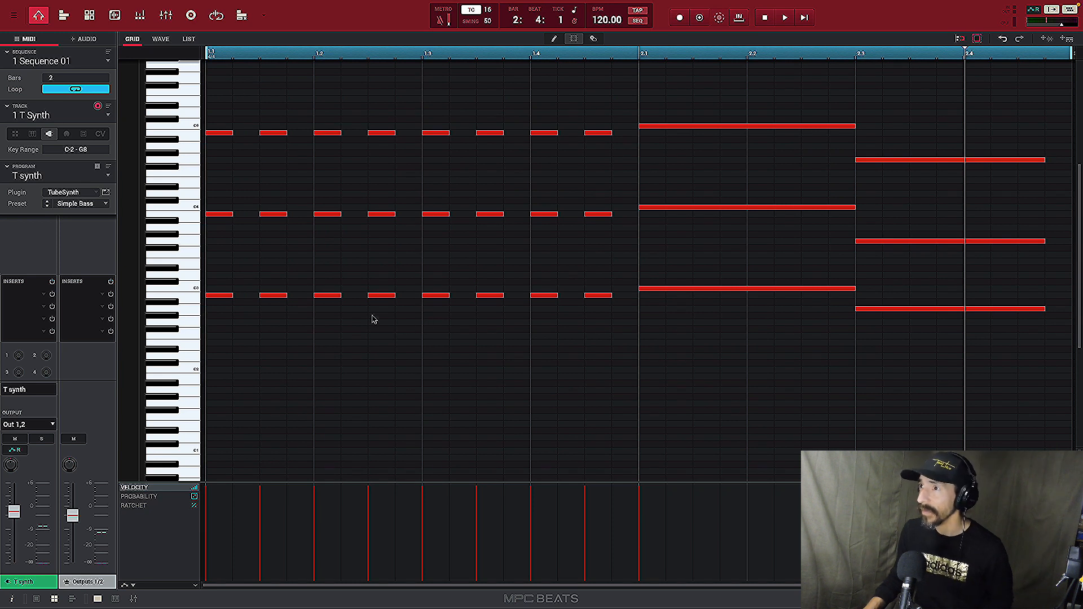
Step: Load TubeSynth's Rich Swell preset again and play the sequence with it
{"action": "left_click", "coordinate": [107, 207]}
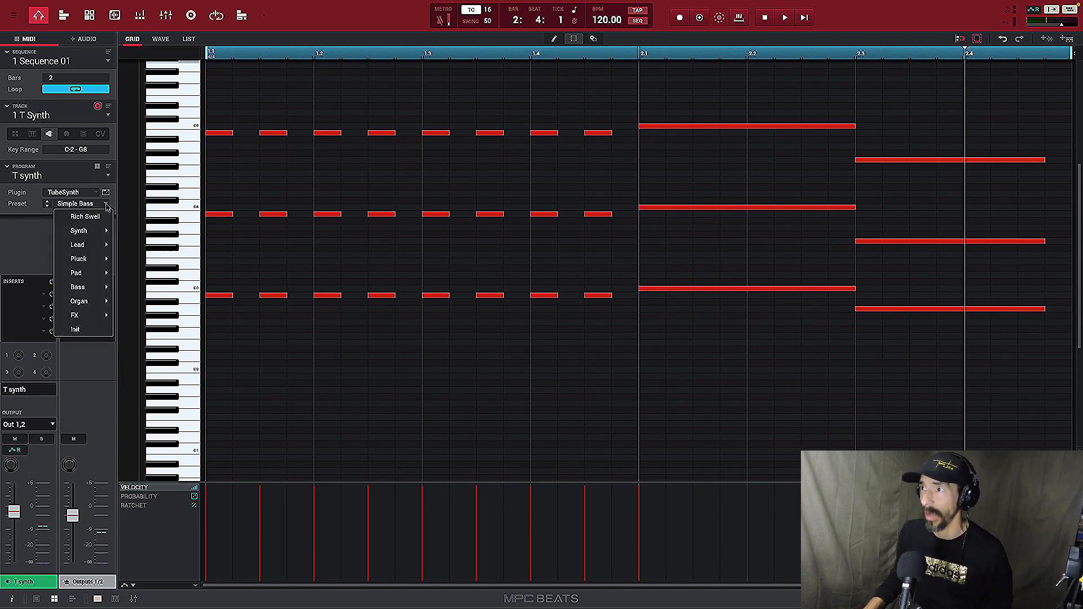
{"action": "left_click", "coordinate": [100, 218]}
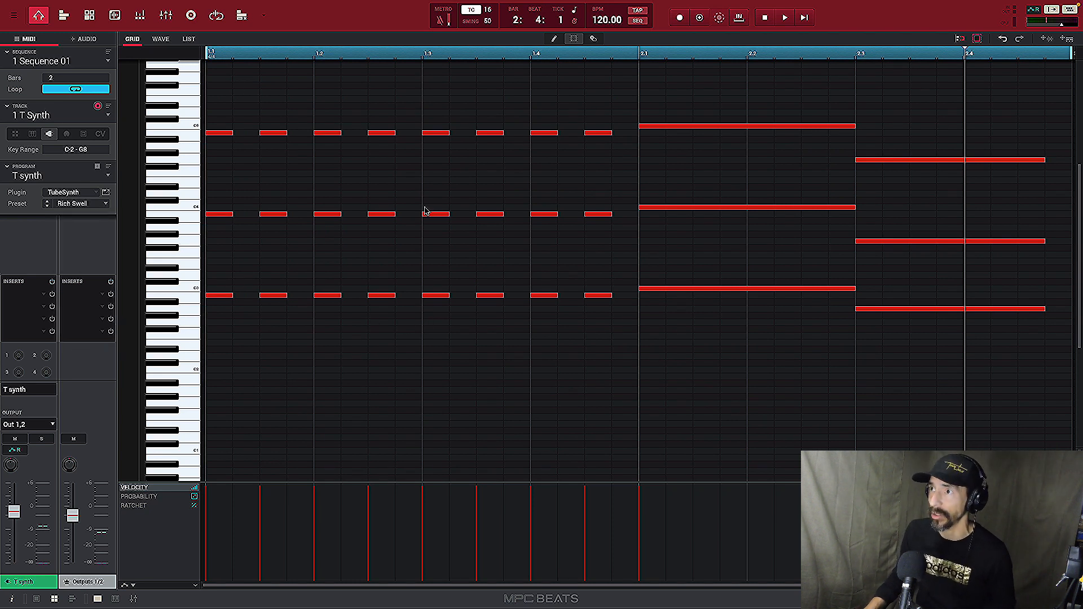
{"action": "key", "text": "space"}
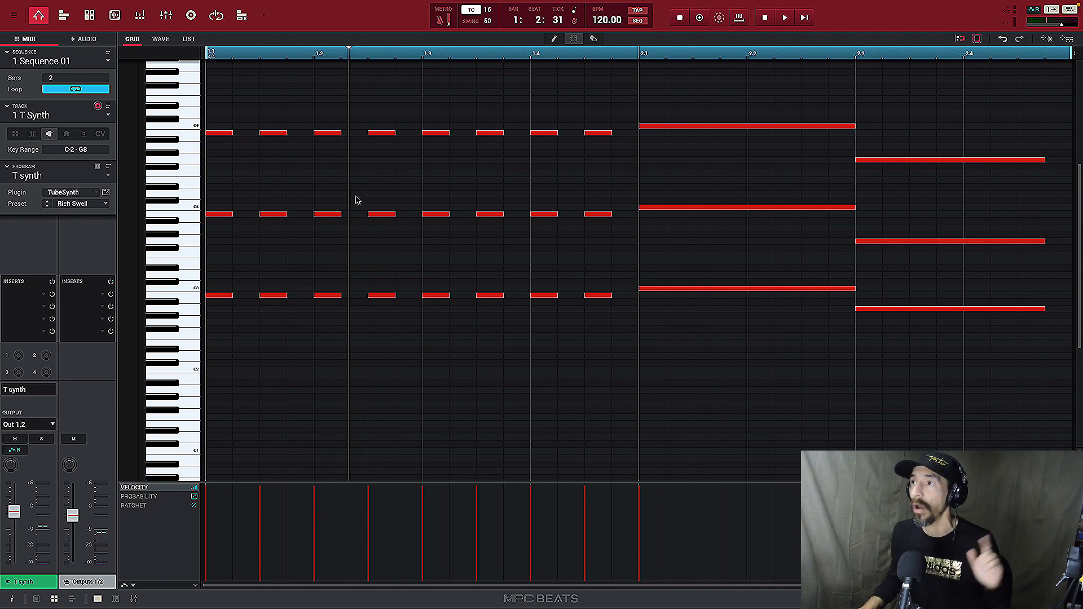
Step: Switch to the unused track 2 and name it Bass
{"action": "left_click", "coordinate": [109, 117]}
{"action": "left_click", "coordinate": [97, 137]}
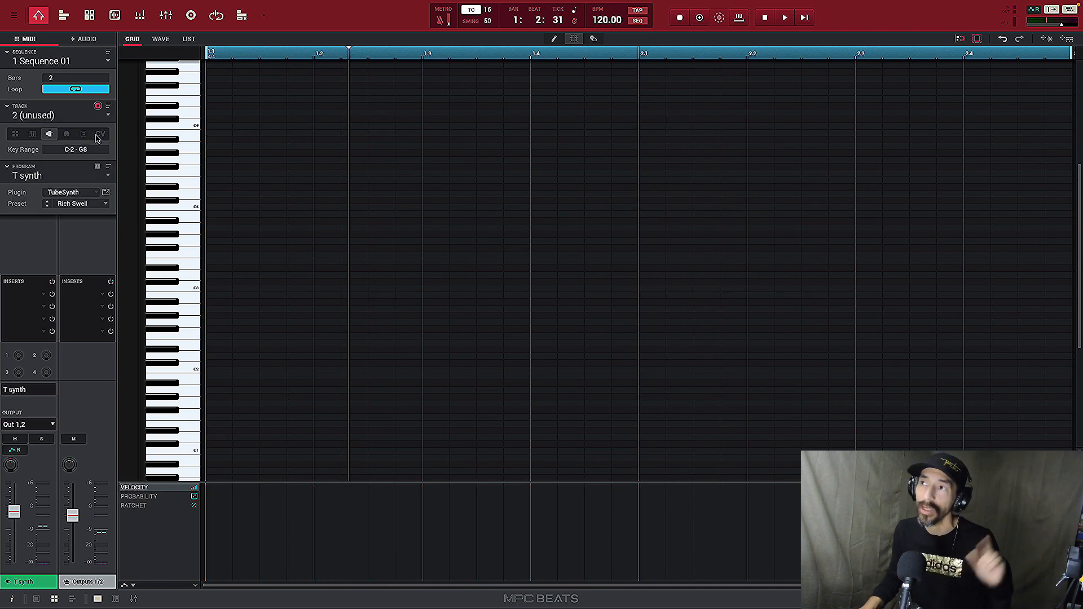
{"action": "double_click", "coordinate": [59, 115]}
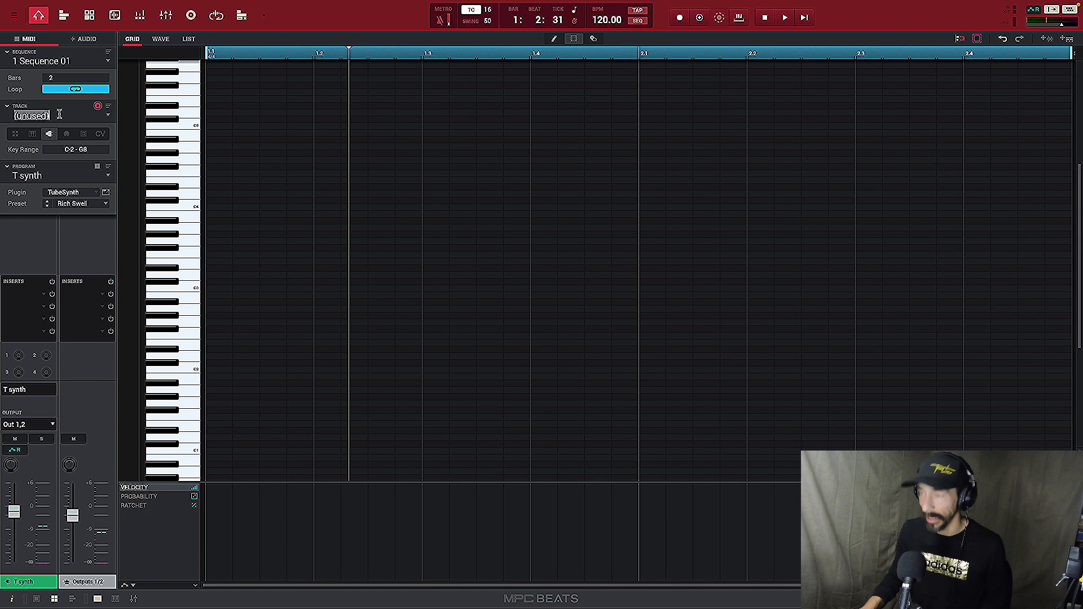
{"action": "key", "text": "BackSpace"}
{"action": "type", "text": "Bass"}
{"action": "key", "text": "Return"}
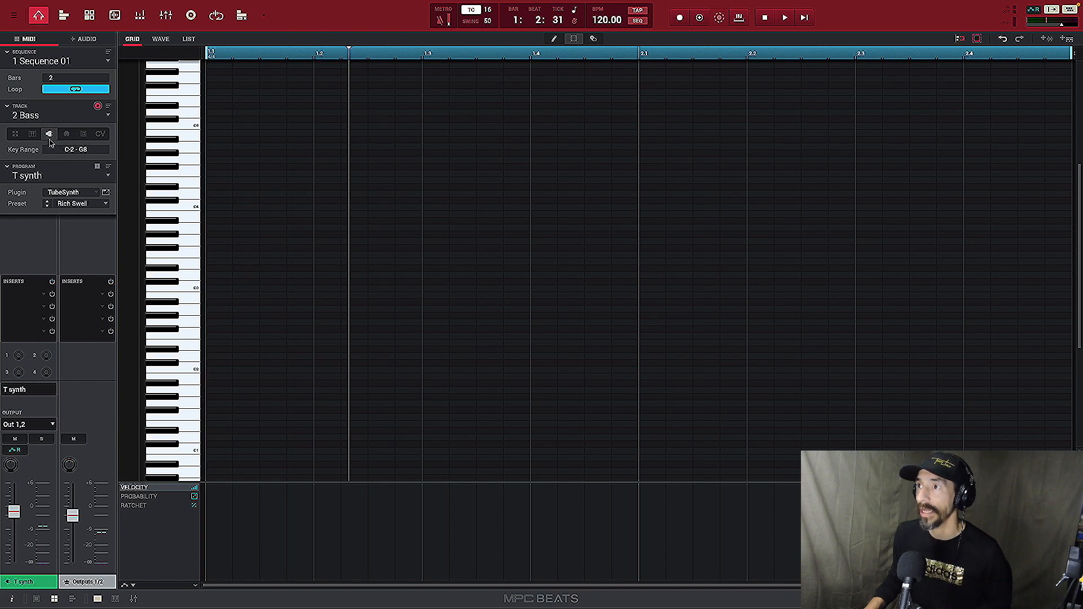
{"action": "left_click", "coordinate": [97, 193]}
{"action": "left_click", "coordinate": [140, 144]}
{"action": "left_click", "coordinate": [312, 300]}
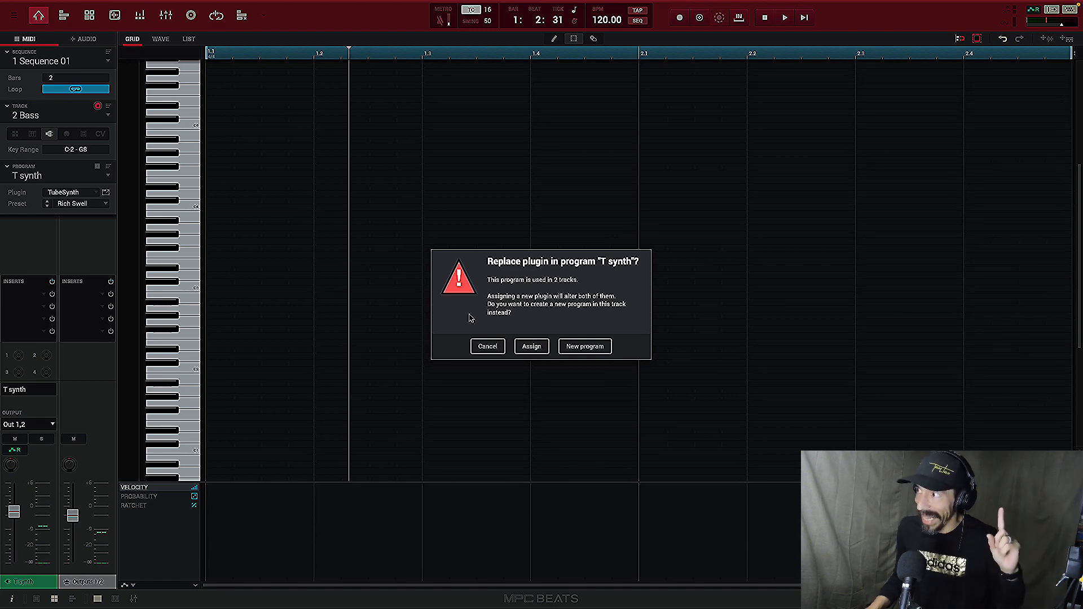
{"action": "left_click", "coordinate": [489, 346]}
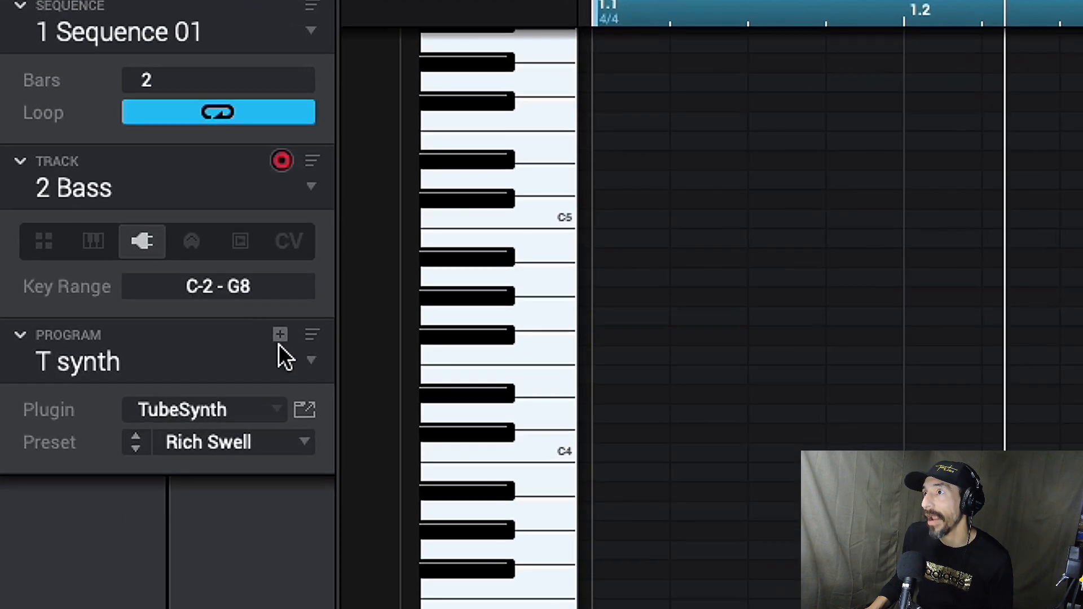
Step: Create a new plugin program for the Bass track and name it Bass
{"action": "left_click", "coordinate": [280, 335]}
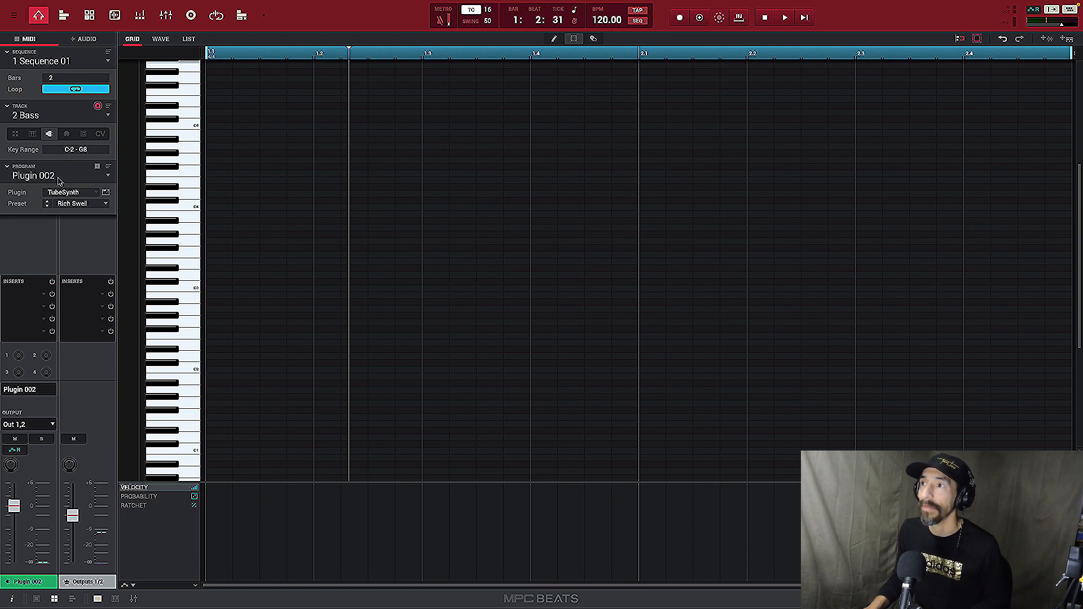
{"action": "double_click", "coordinate": [58, 179]}
{"action": "key", "text": "BackSpace"}
{"action": "type", "text": "Bass"}
{"action": "key", "text": "Return"}
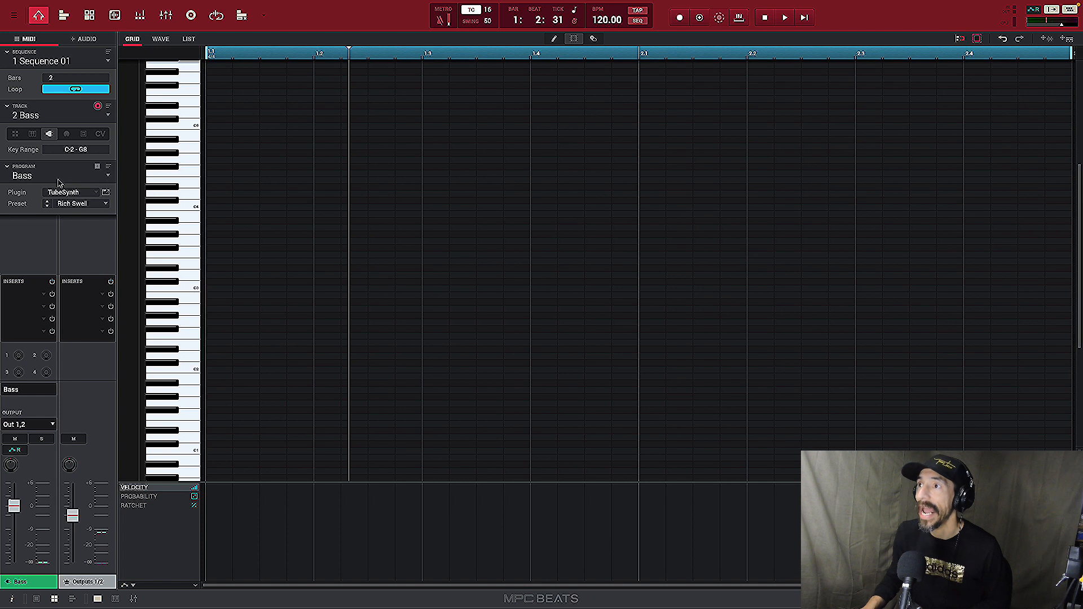
Step: Load the Bassline plugin into the Bass program and view its preset categories without changing the preset
{"action": "left_click", "coordinate": [99, 194]}
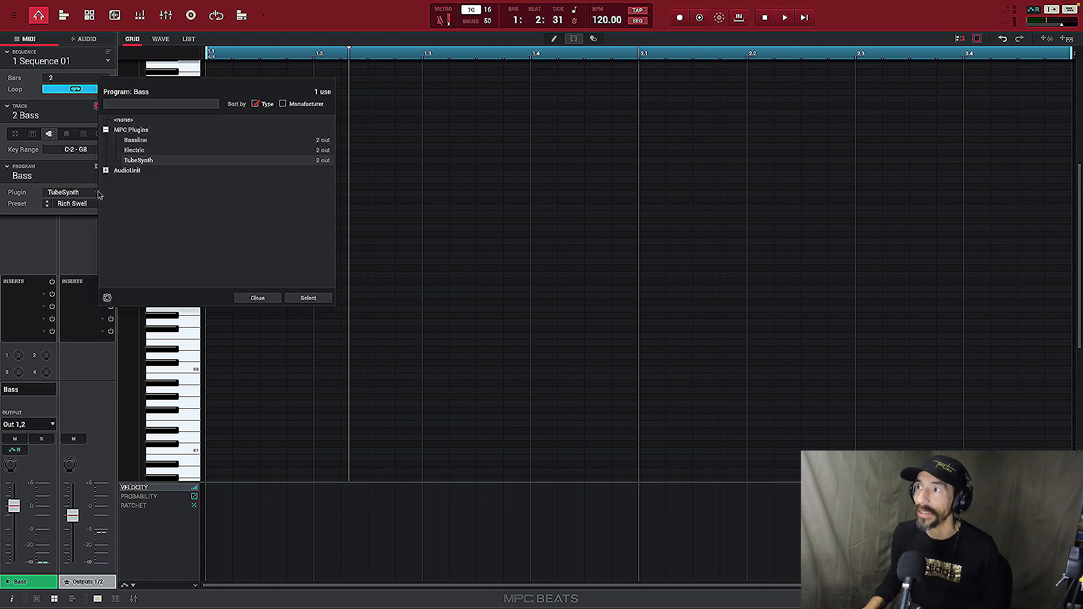
{"action": "left_click", "coordinate": [127, 145]}
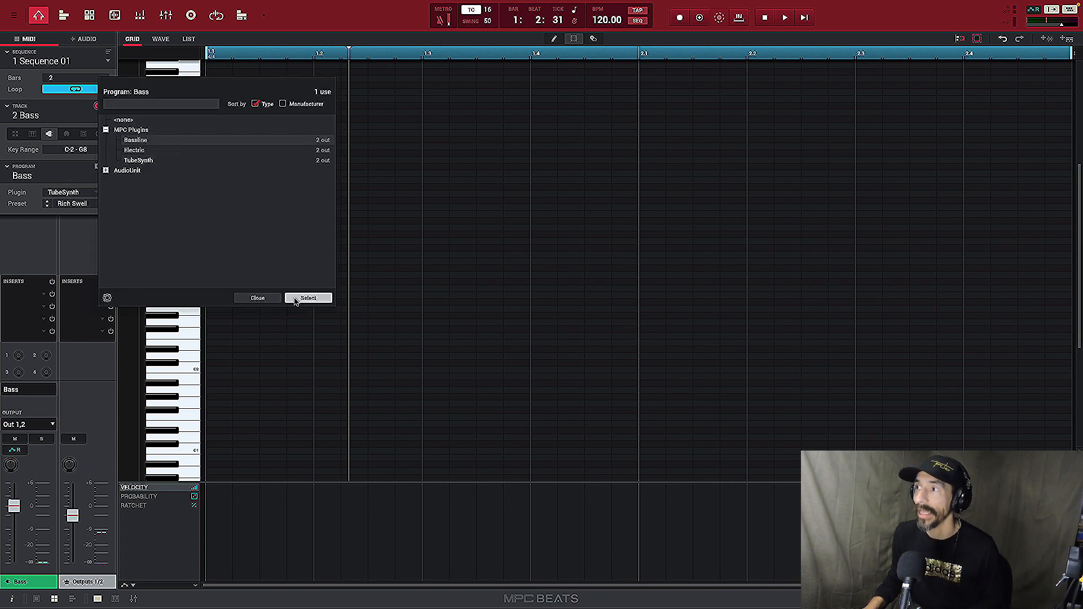
{"action": "left_click", "coordinate": [294, 299]}
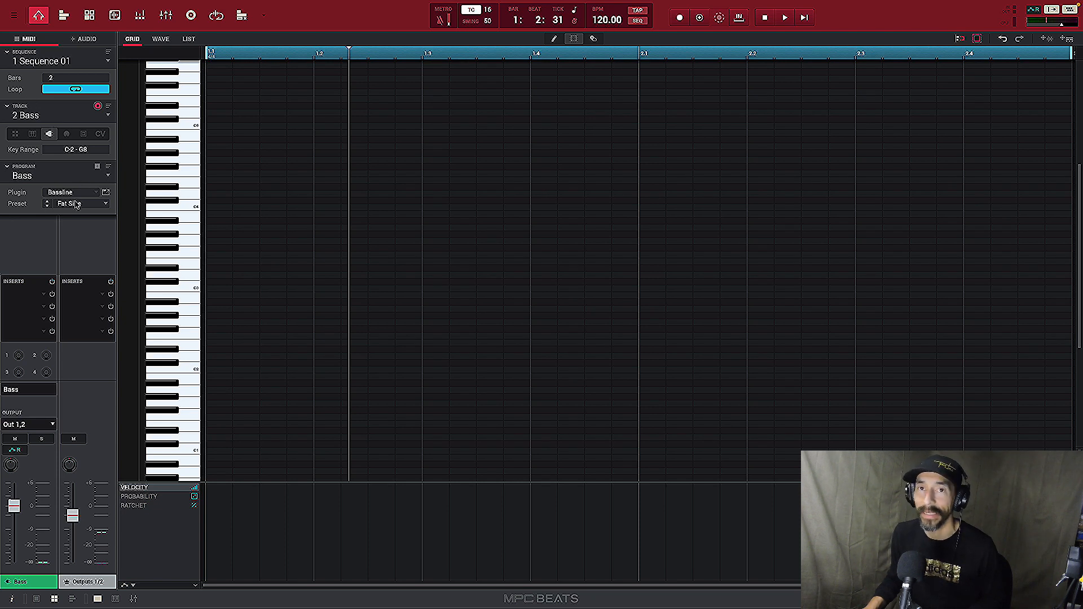
{"action": "left_click", "coordinate": [104, 207]}
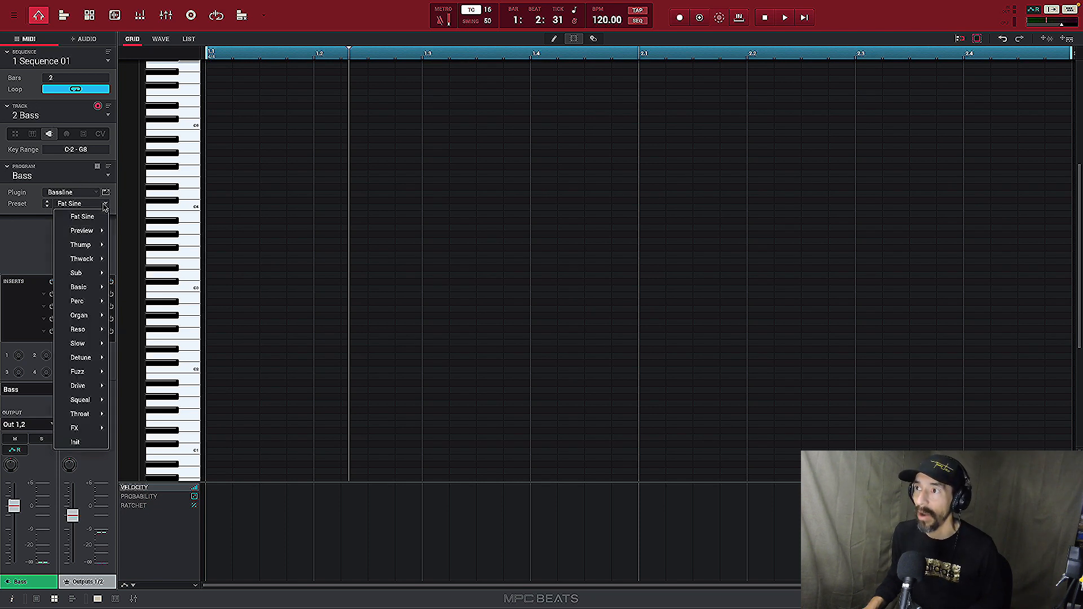
{"action": "mouse_move", "coordinate": [79, 289]}
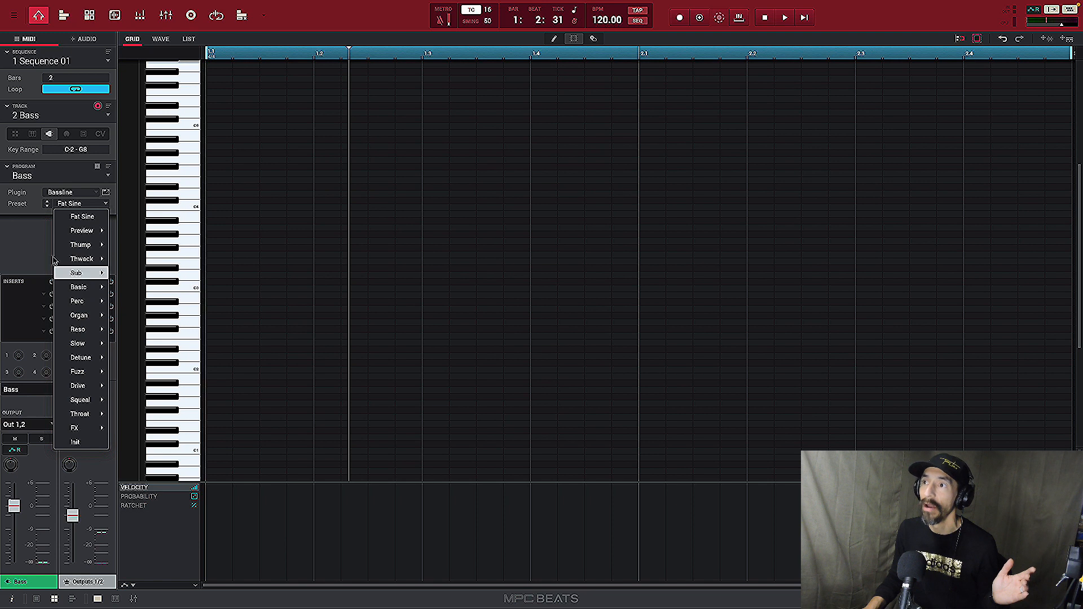
{"action": "left_click", "coordinate": [29, 250]}
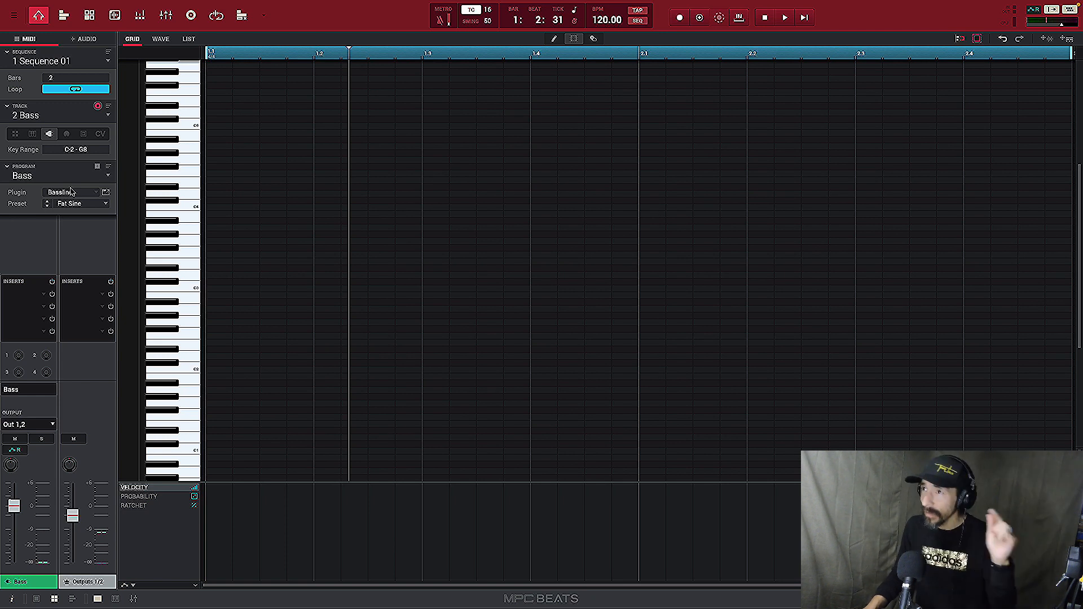
Step: In the track view, assign the Bass program to the T Synth track and play the sequence
{"action": "left_click", "coordinate": [62, 17]}
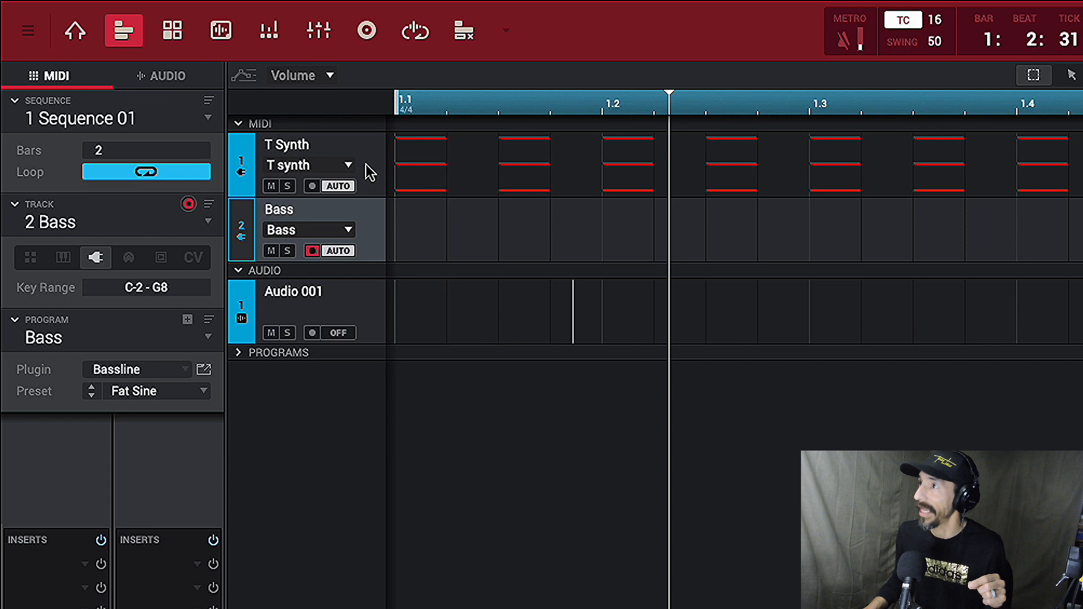
{"action": "left_click", "coordinate": [348, 167]}
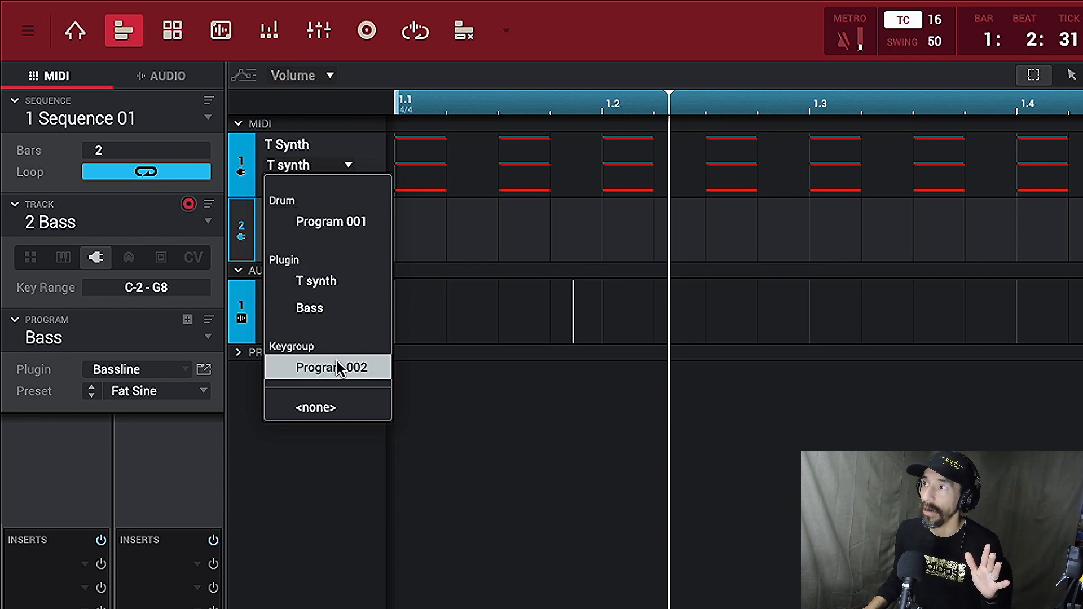
{"action": "left_click", "coordinate": [328, 500]}
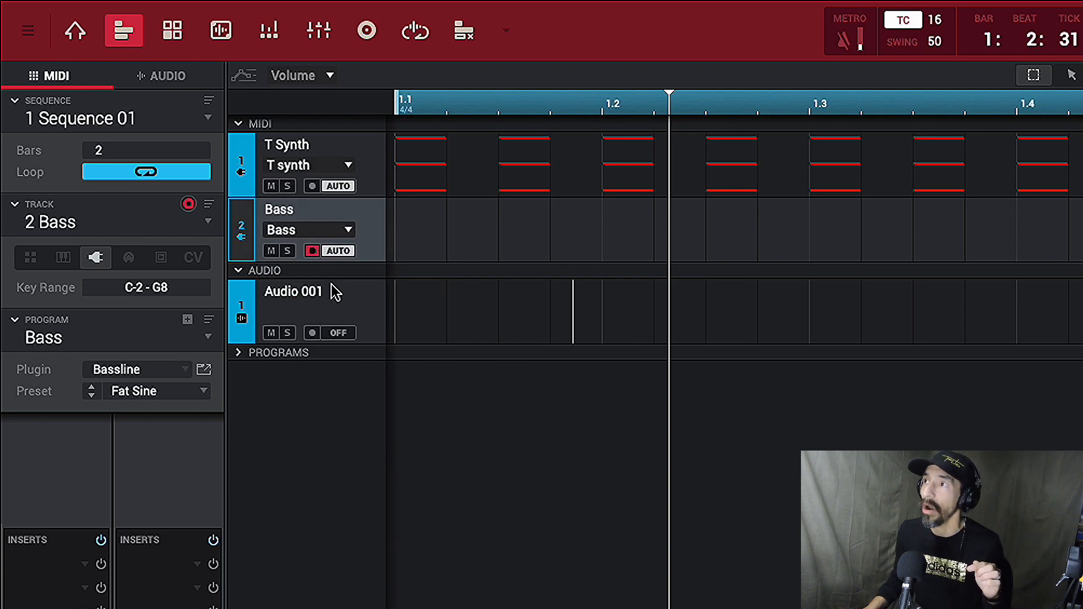
{"action": "left_click", "coordinate": [349, 166]}
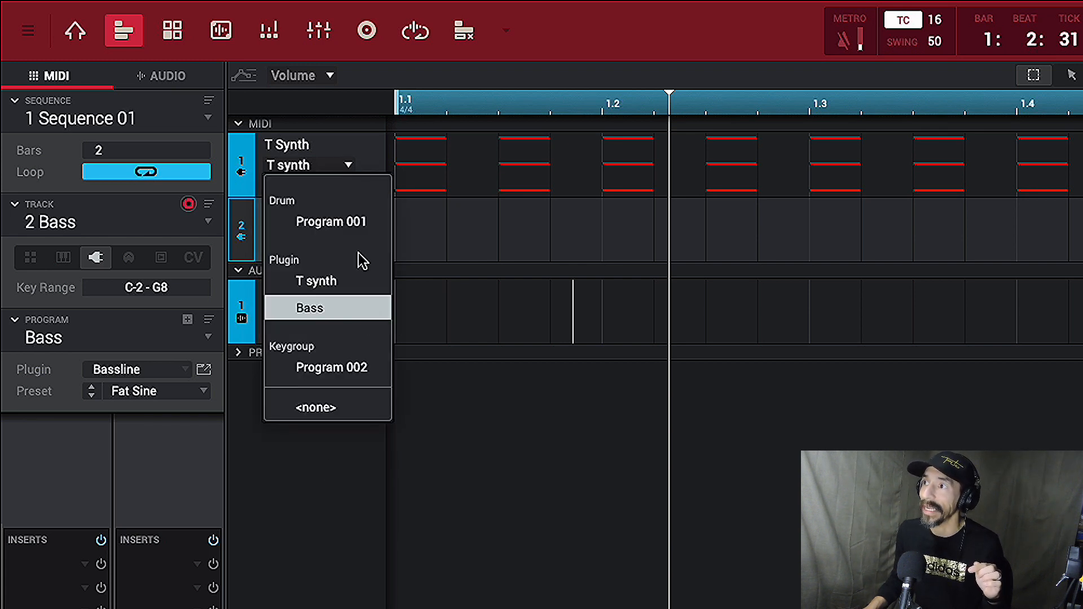
{"action": "left_click", "coordinate": [353, 306]}
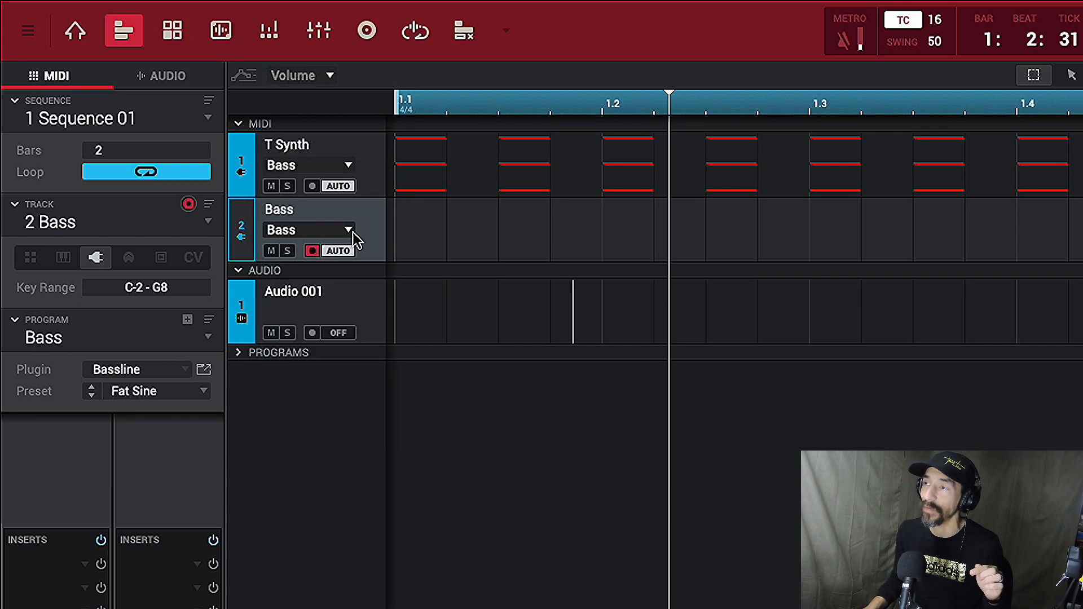
{"action": "key", "text": "space"}
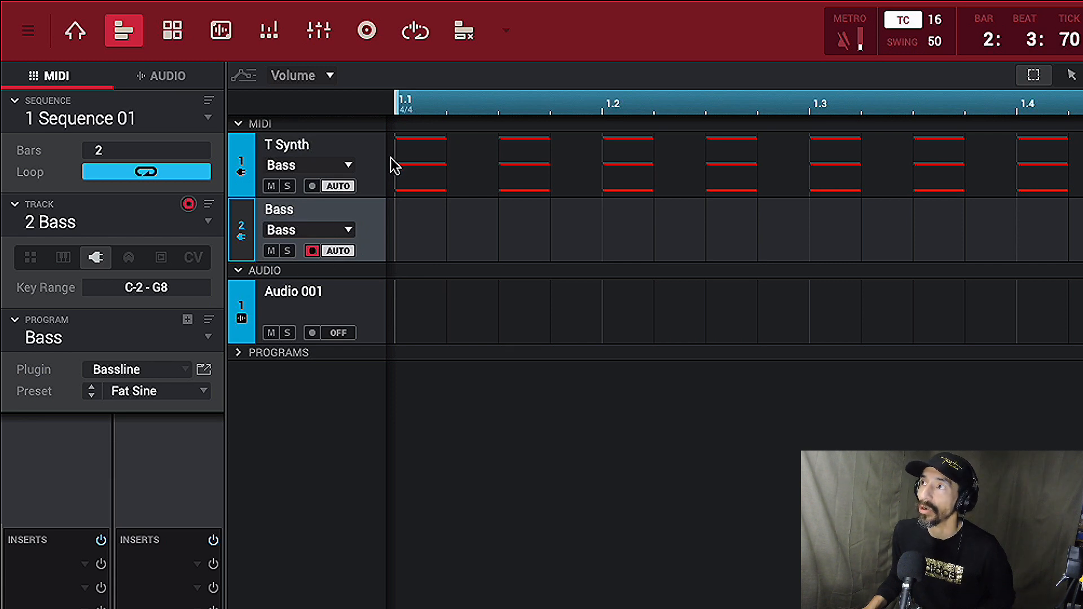
Step: Reassign the T synth program to the T Synth track, play the sequence, and return to the main grid view
{"action": "left_click", "coordinate": [350, 166]}
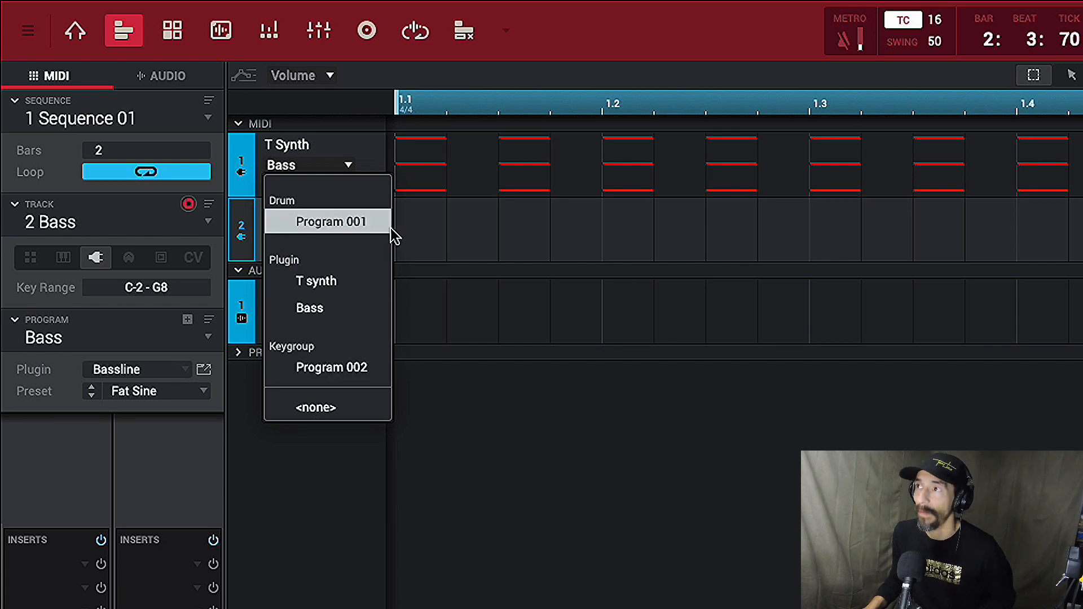
{"action": "left_click", "coordinate": [331, 281]}
{"action": "key", "text": "space"}
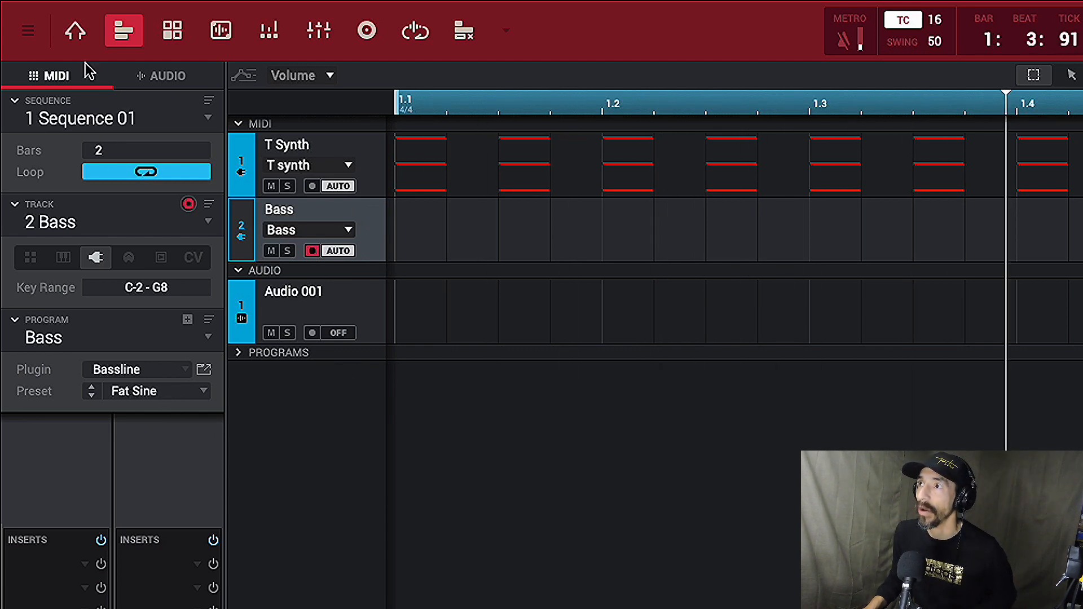
{"action": "left_click", "coordinate": [76, 31]}
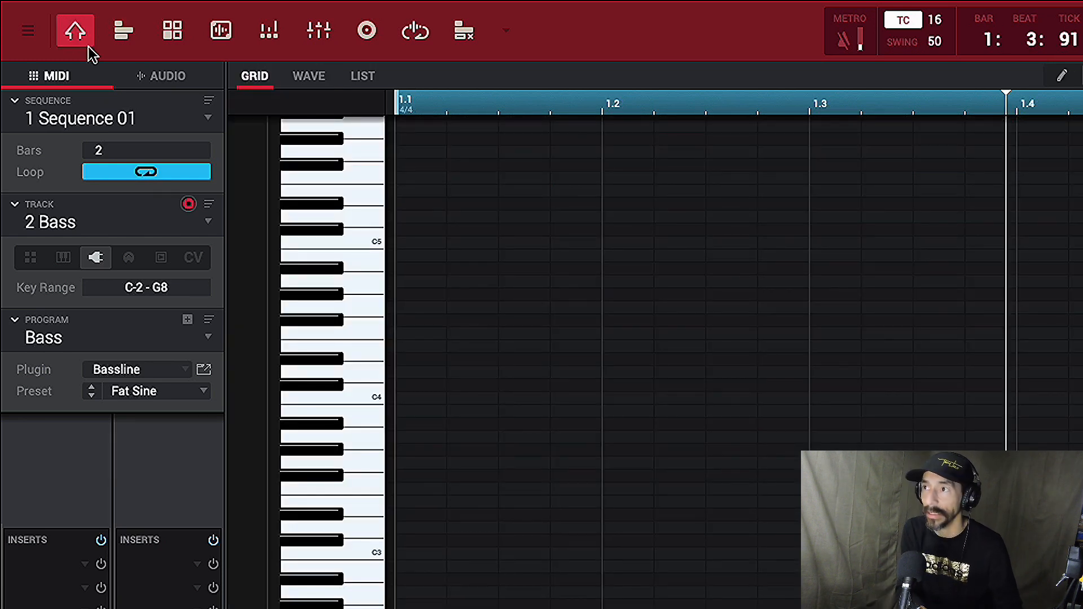